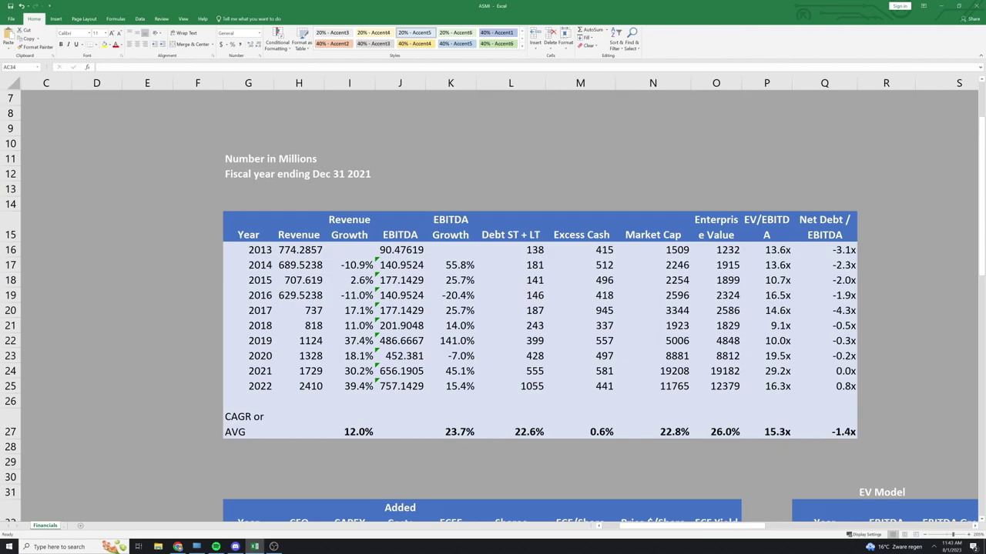
Switch to the web browser, then select the cell beside the 2022 row for a new calculation
click(177, 547)
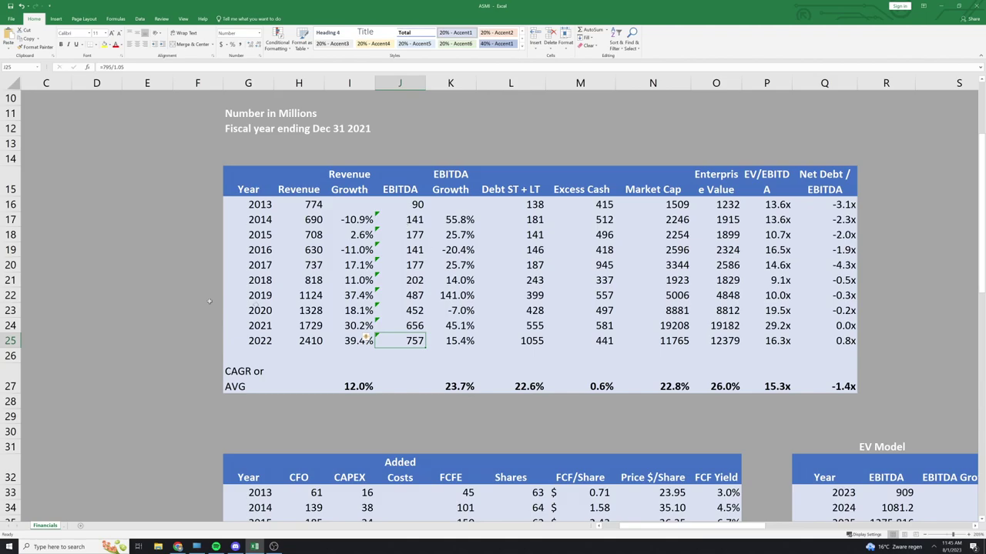
click(212, 341)
Enter the EBITDA margin =J25/H25 in F25 as a percentage and fill it up to 2013
text(=)
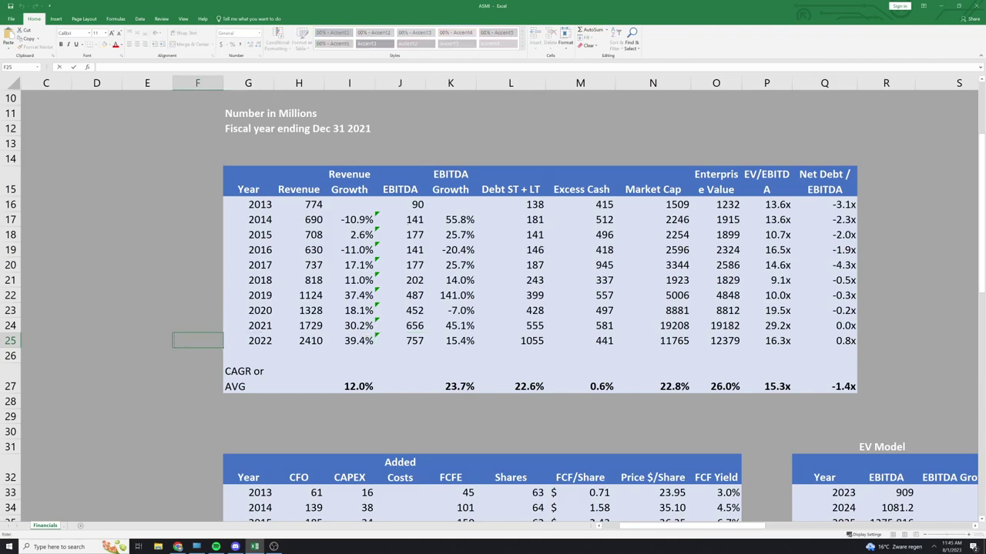
click(420, 340)
text(/)
click(308, 341)
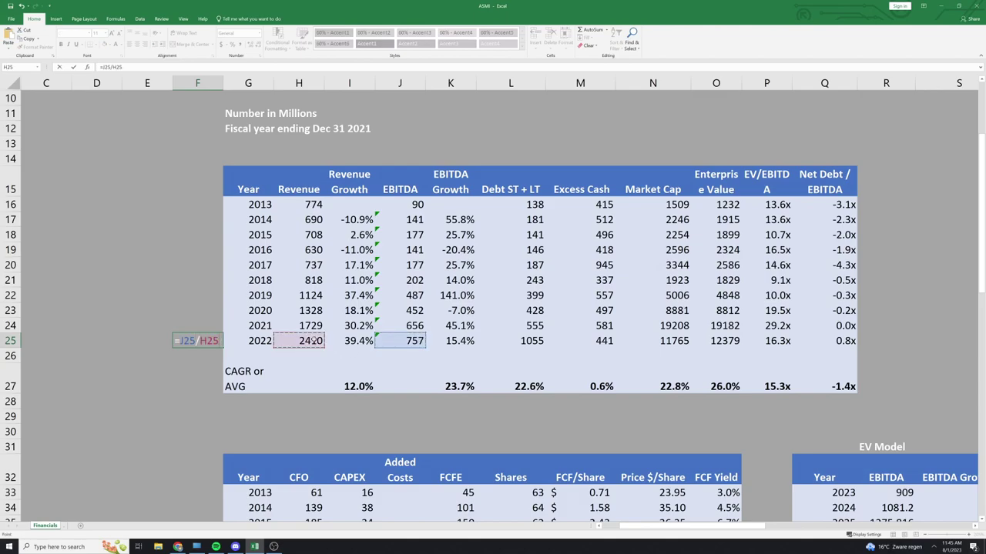
key(Return)
click(198, 343)
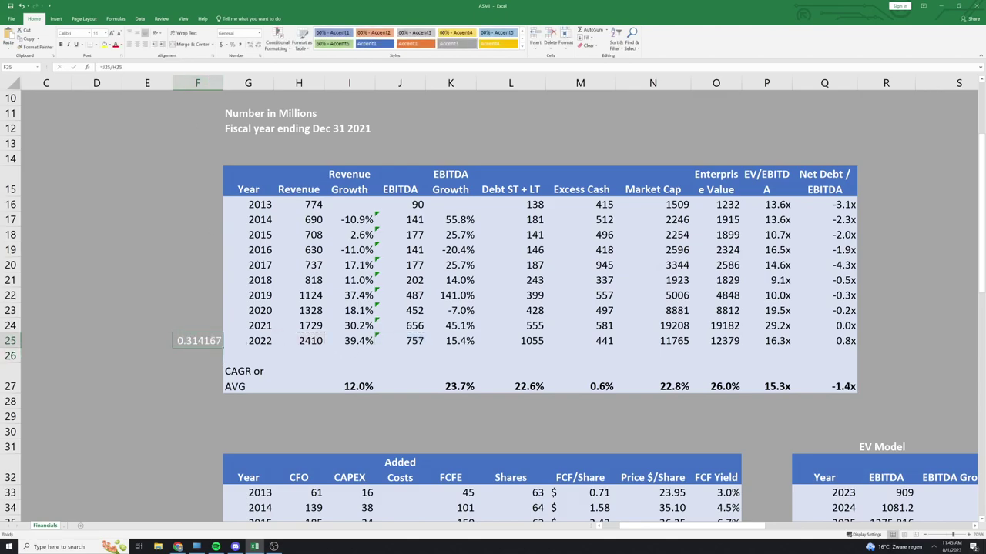
key(ctrl+shift+5)
drag(224, 352, 231, 201)
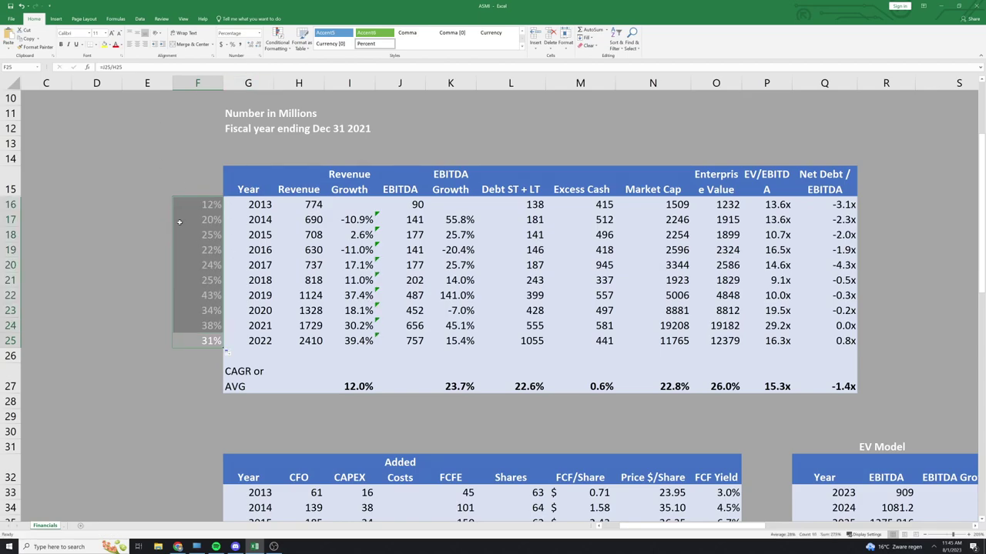
click(211, 204)
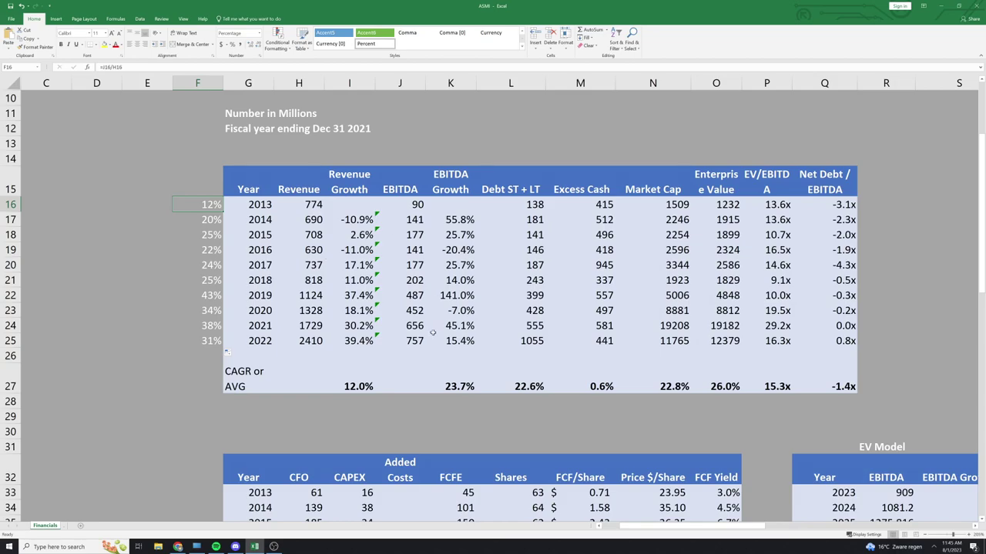
click(415, 352)
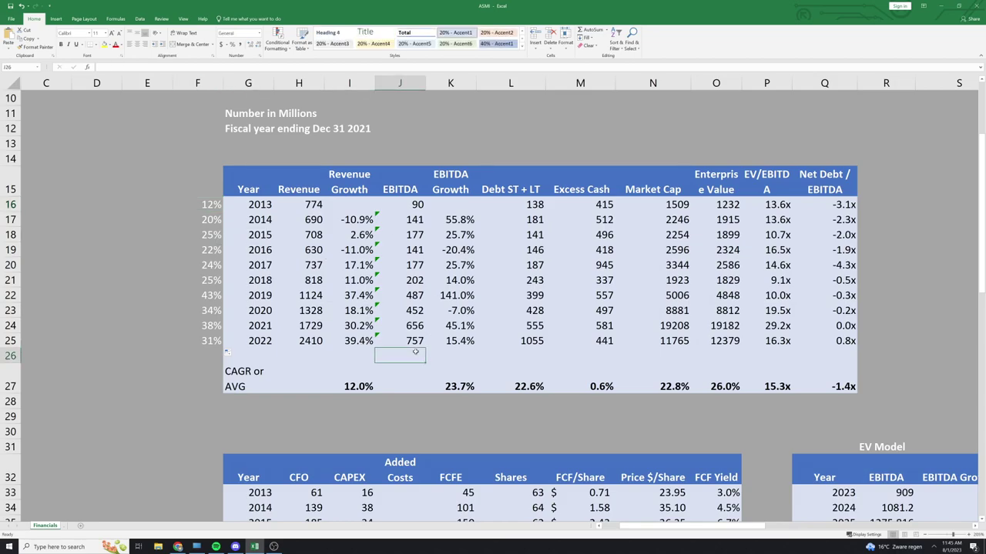
click(557, 322)
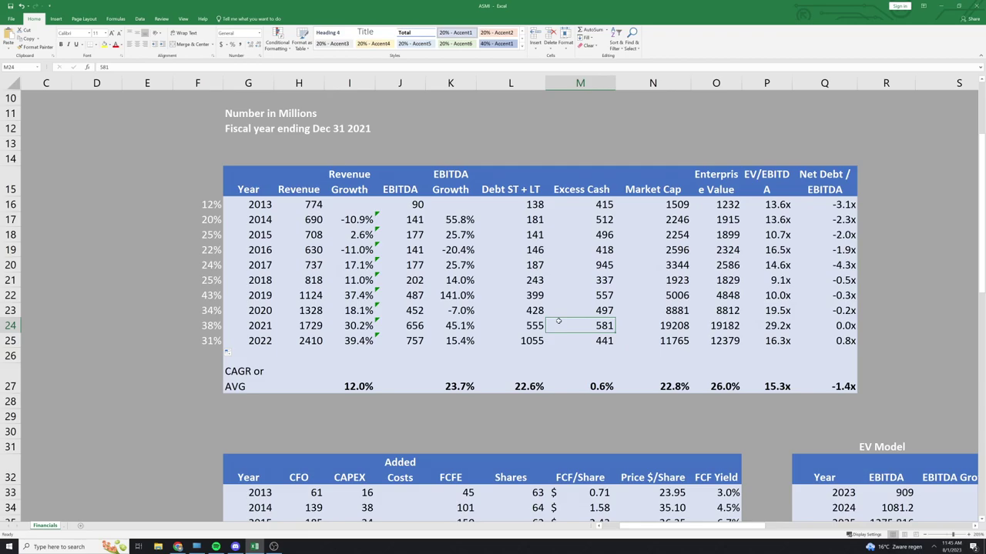
click(528, 208)
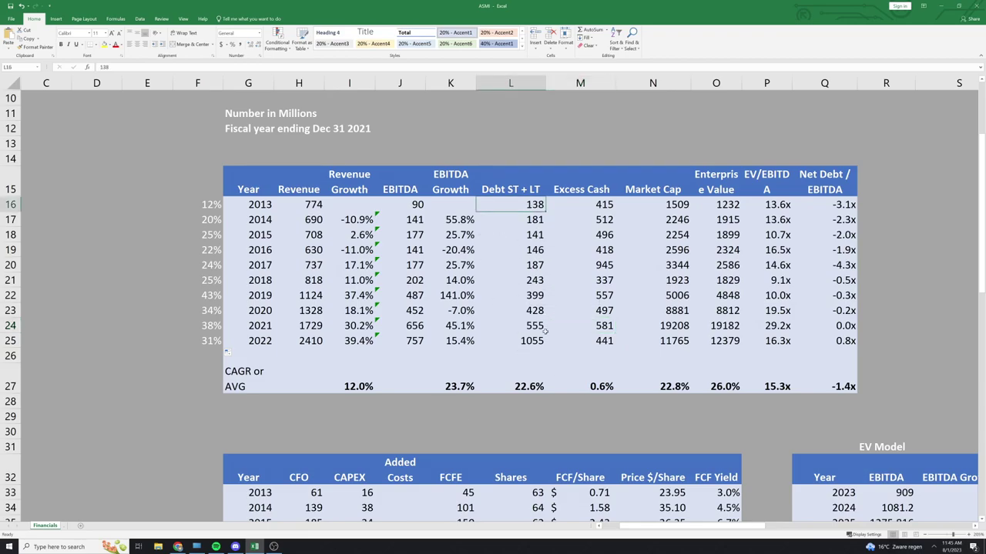
click(521, 342)
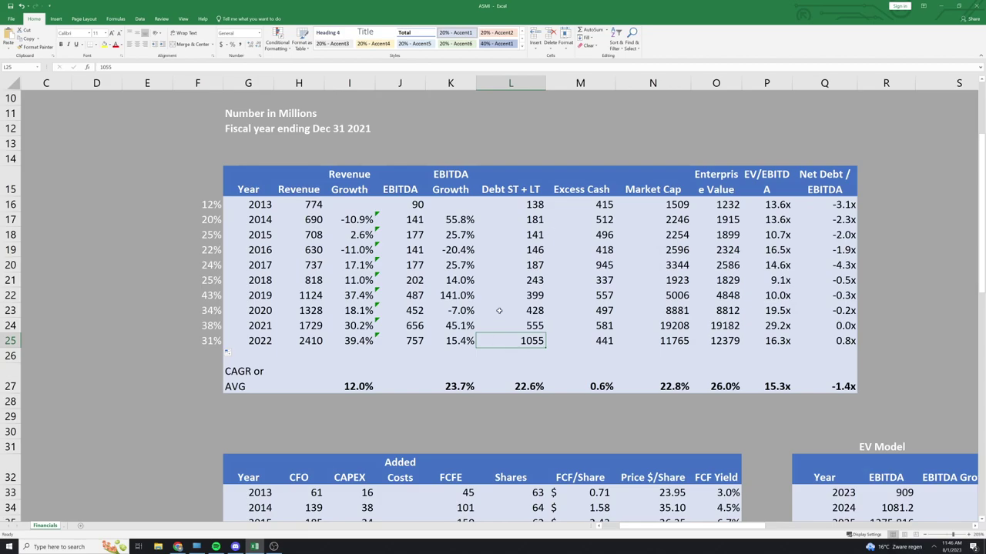
click(404, 341)
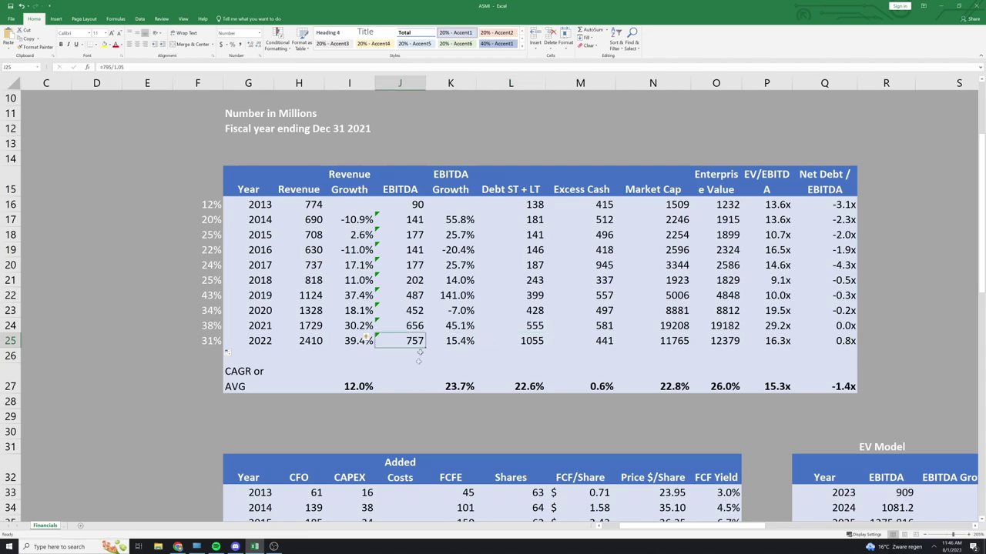
click(524, 344)
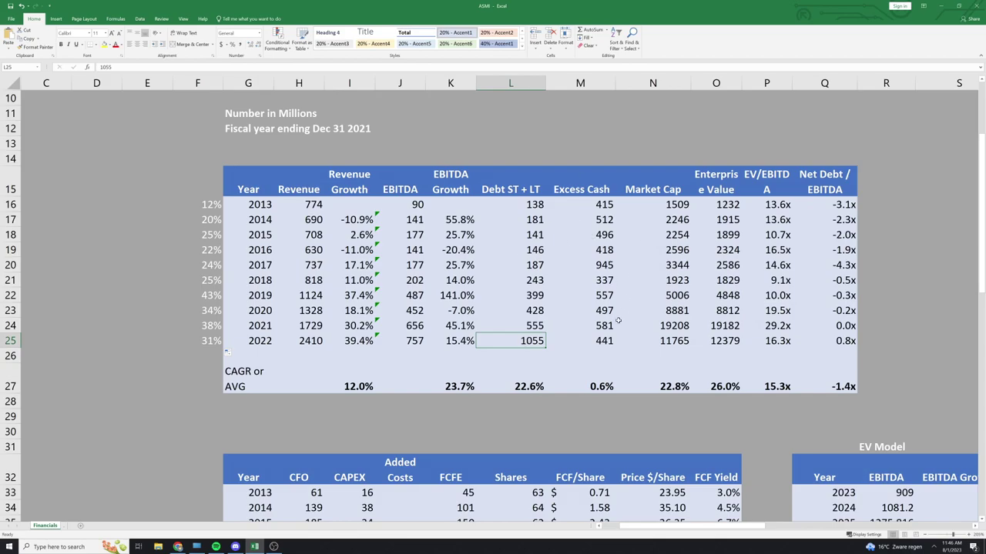
click(605, 205)
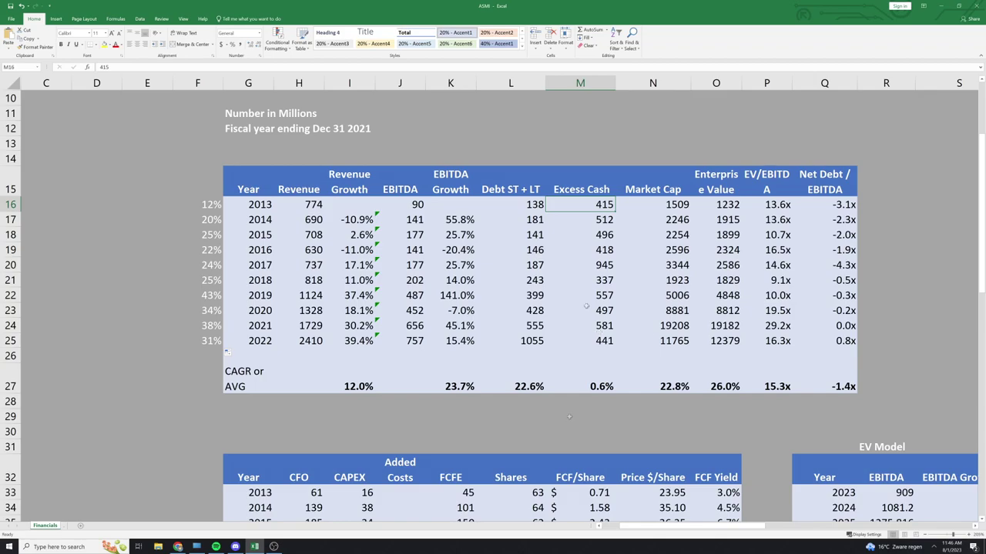
click(529, 338)
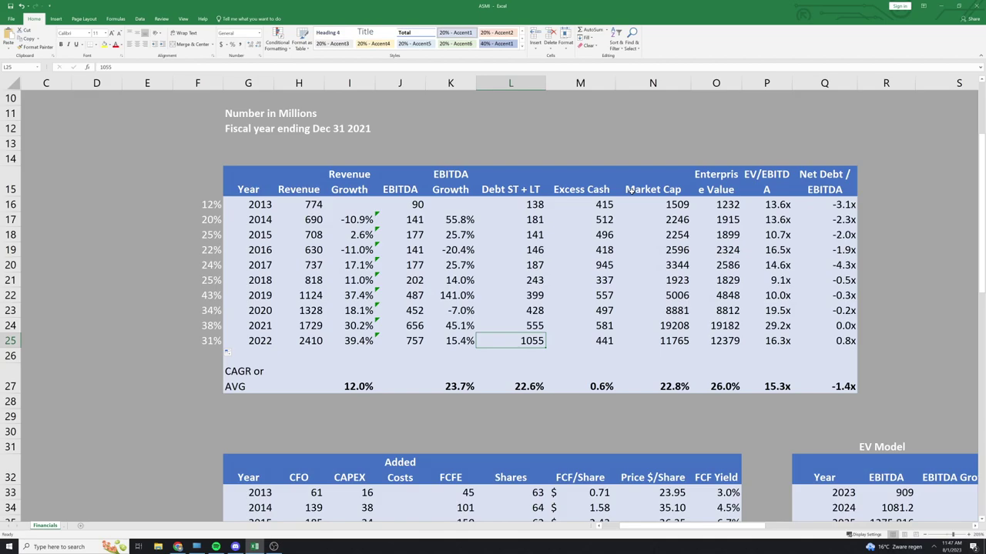
click(617, 235)
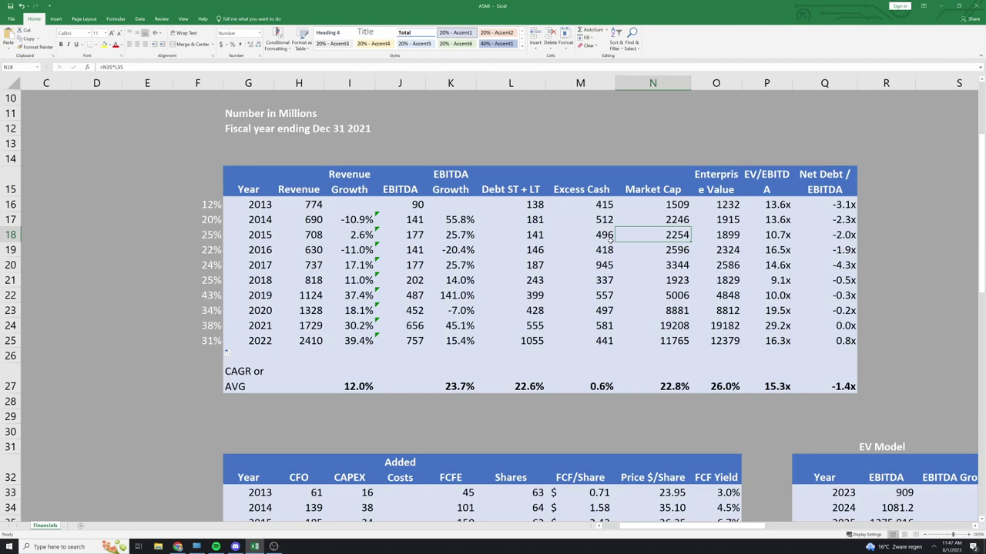
click(776, 207)
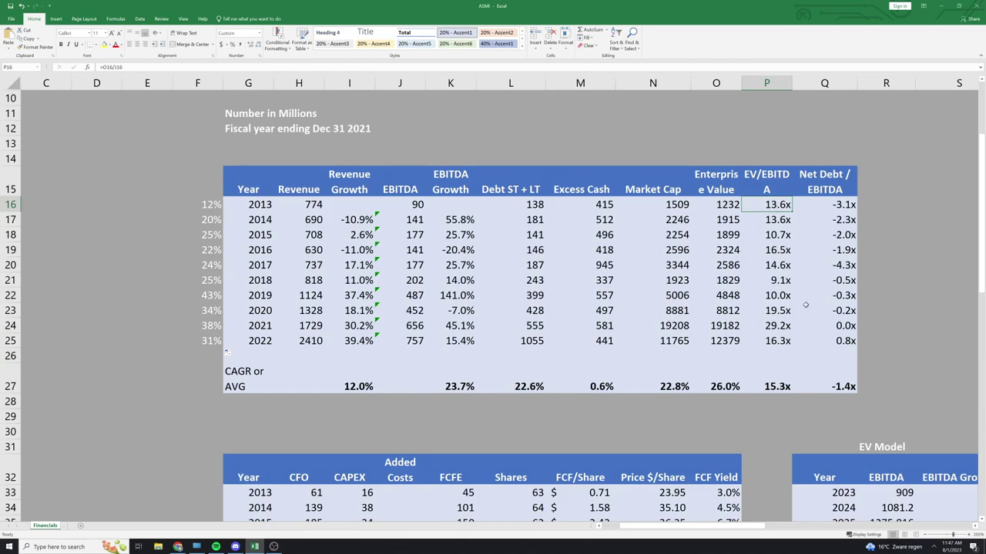
key(ctrl+Down)
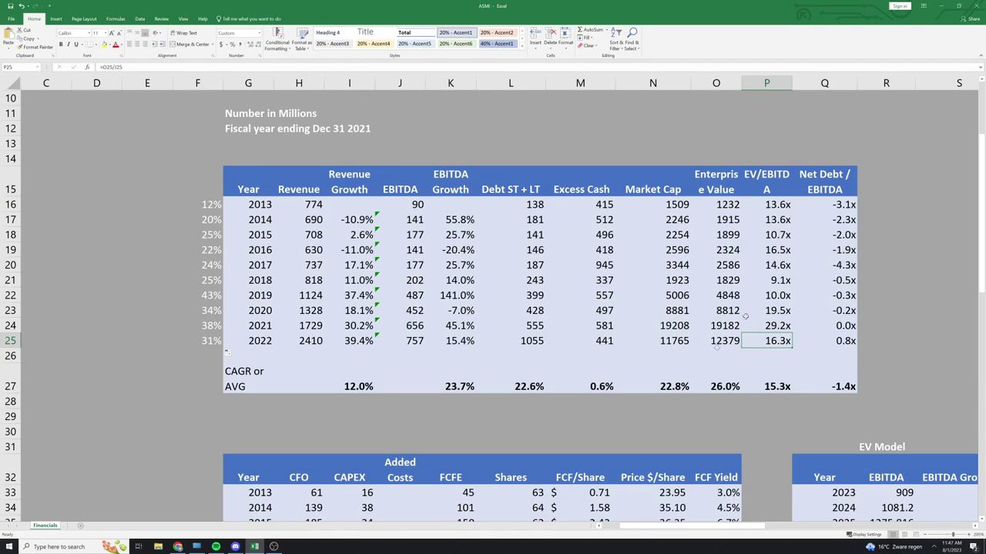
click(772, 326)
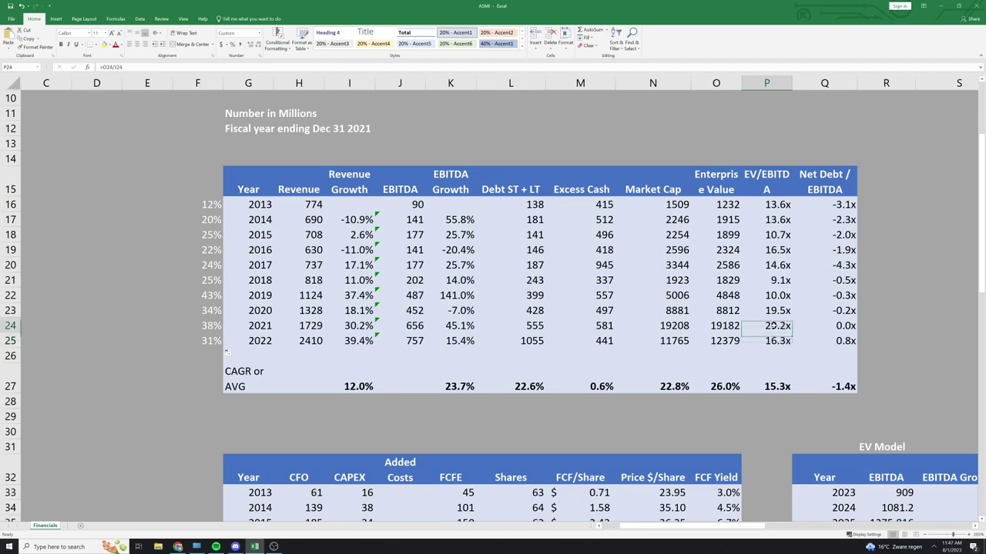
click(776, 282)
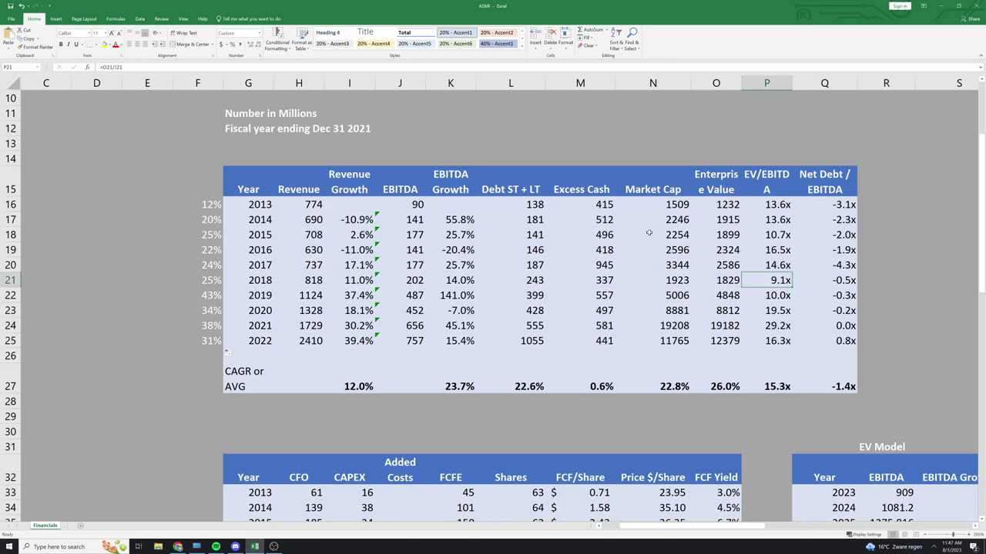
click(786, 390)
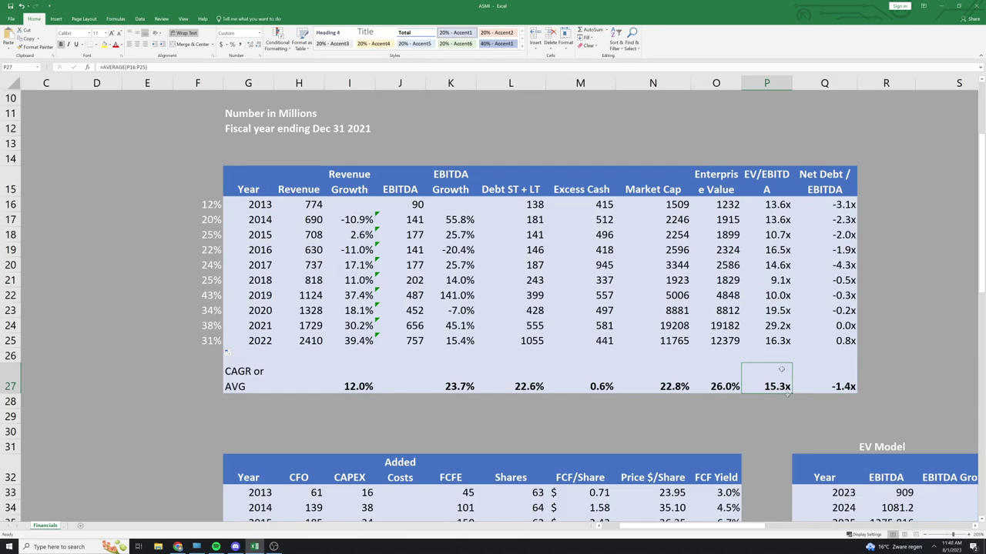
click(833, 266)
click(847, 387)
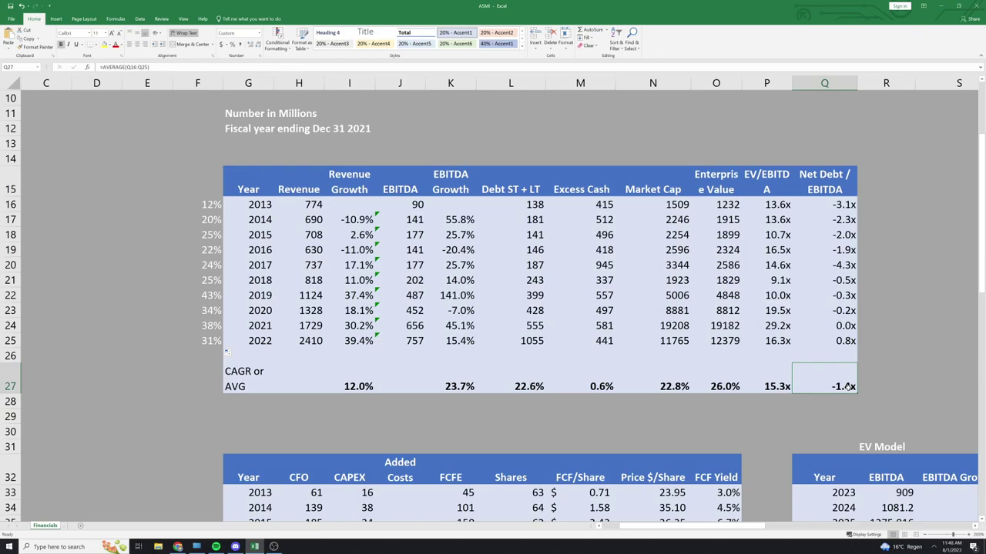
click(262, 296)
scroll(266, 298, up, 2)
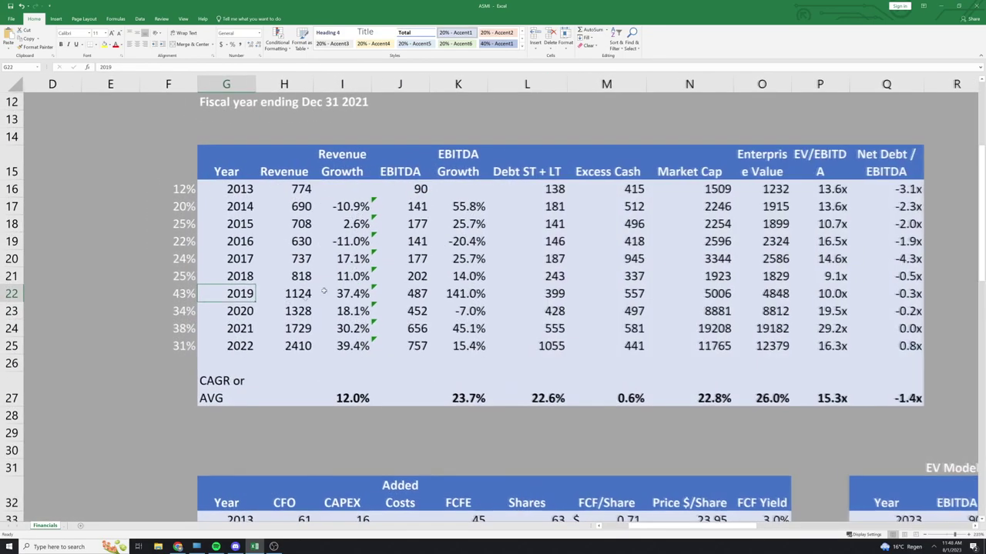
Scroll to the FCF table, check the 2013 CFO formula in H33, then return to the browser
scroll(323, 291, down, 5)
click(308, 244)
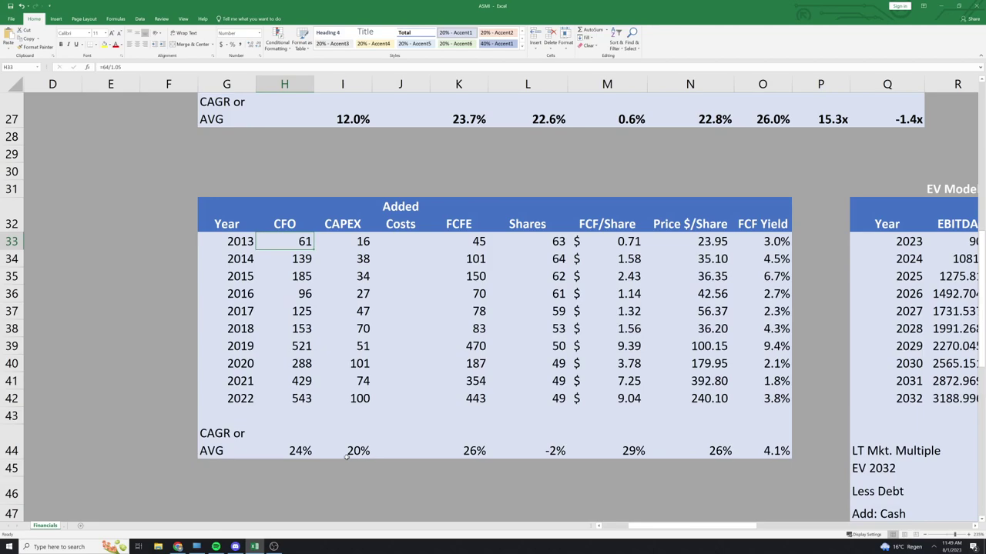
click(177, 547)
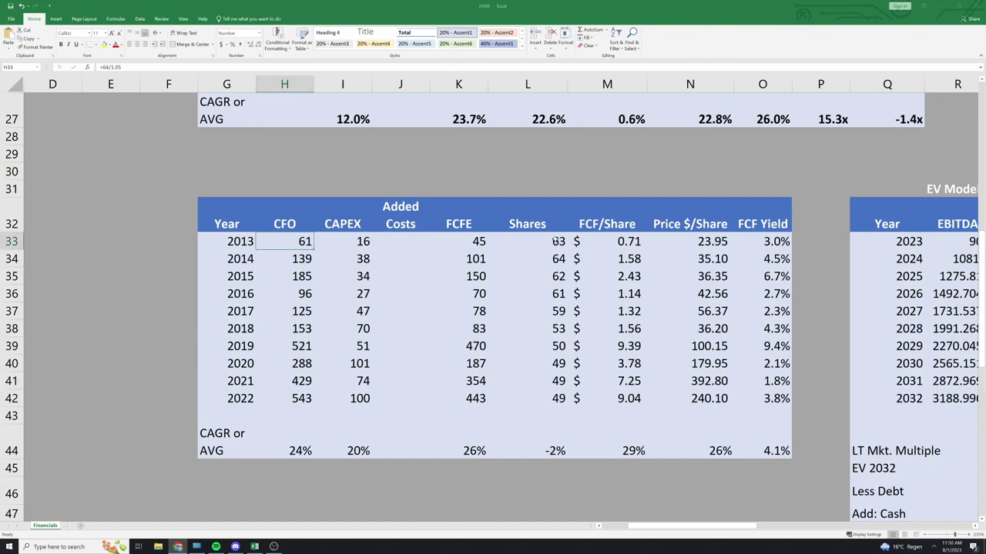
click(545, 244)
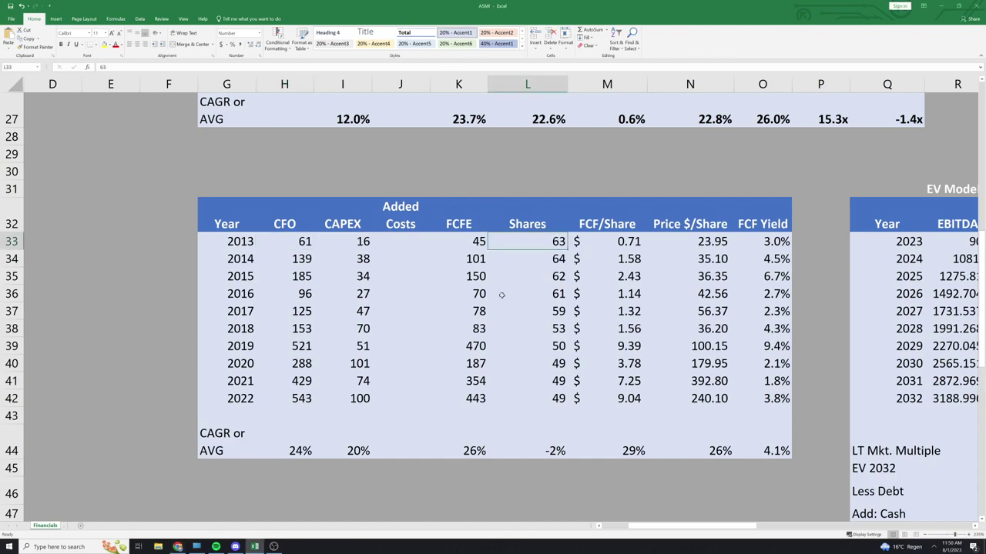
click(561, 452)
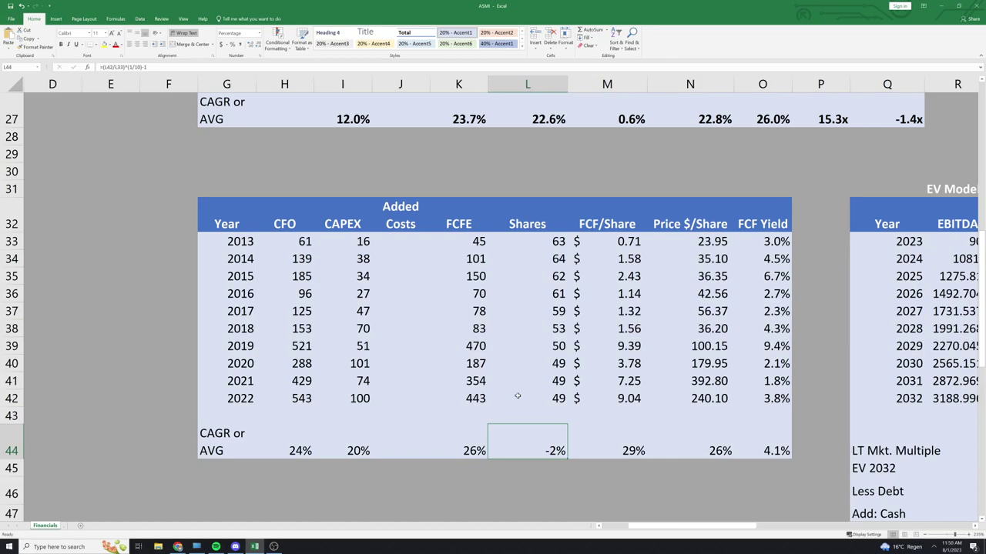
click(484, 244)
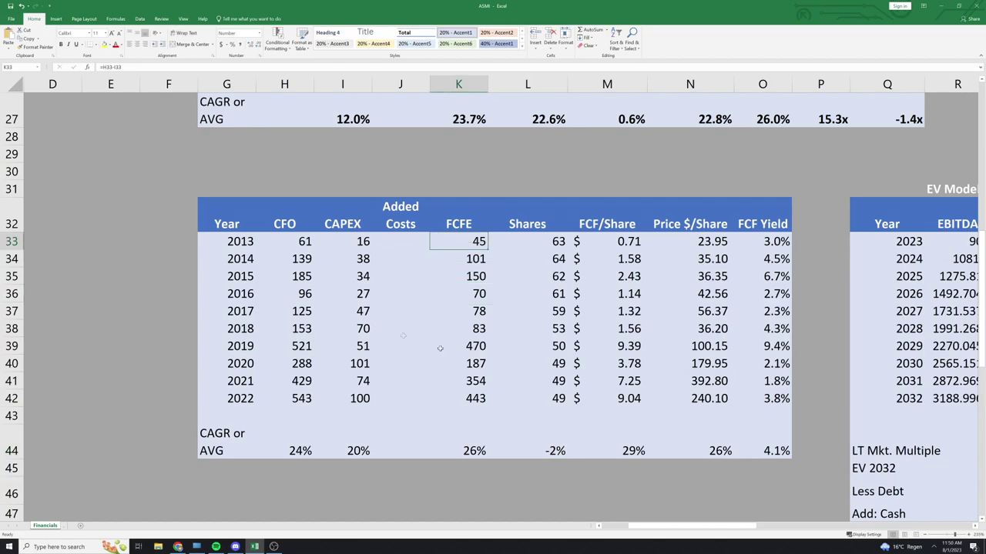
click(612, 248)
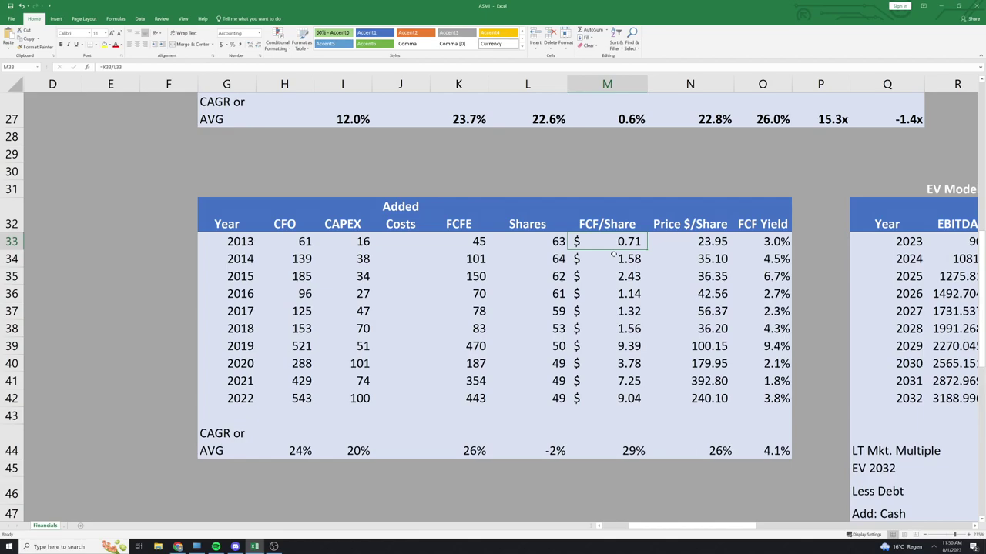
click(462, 282)
click(556, 308)
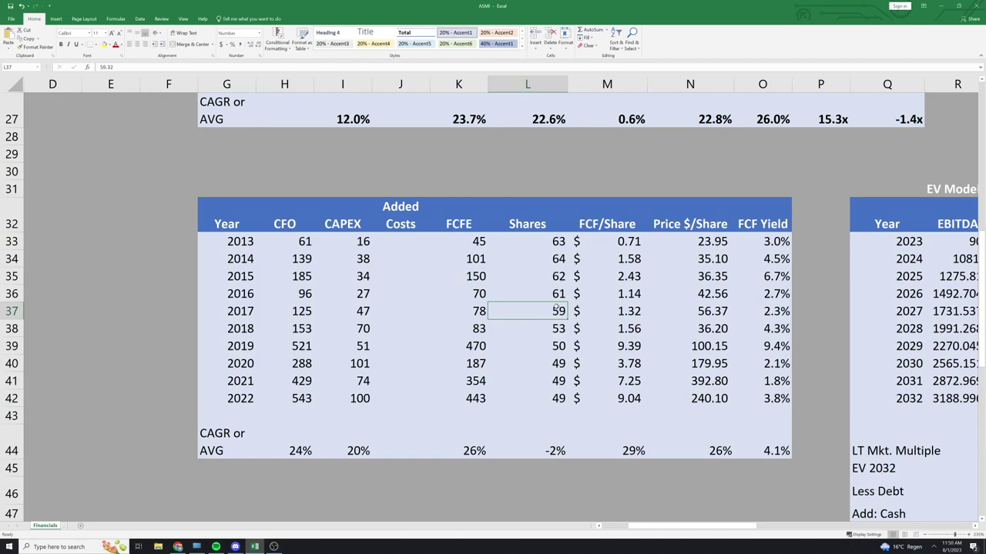
click(623, 299)
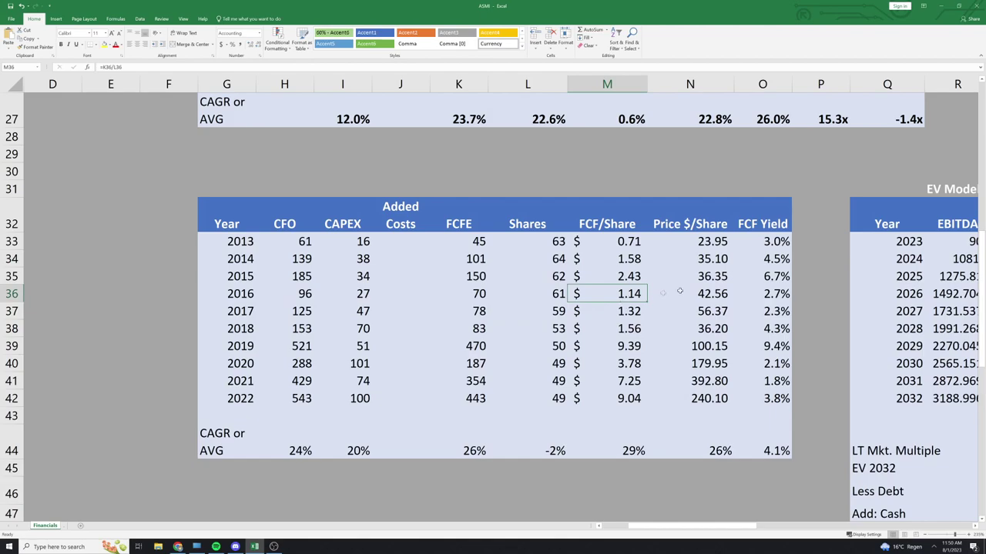
click(707, 282)
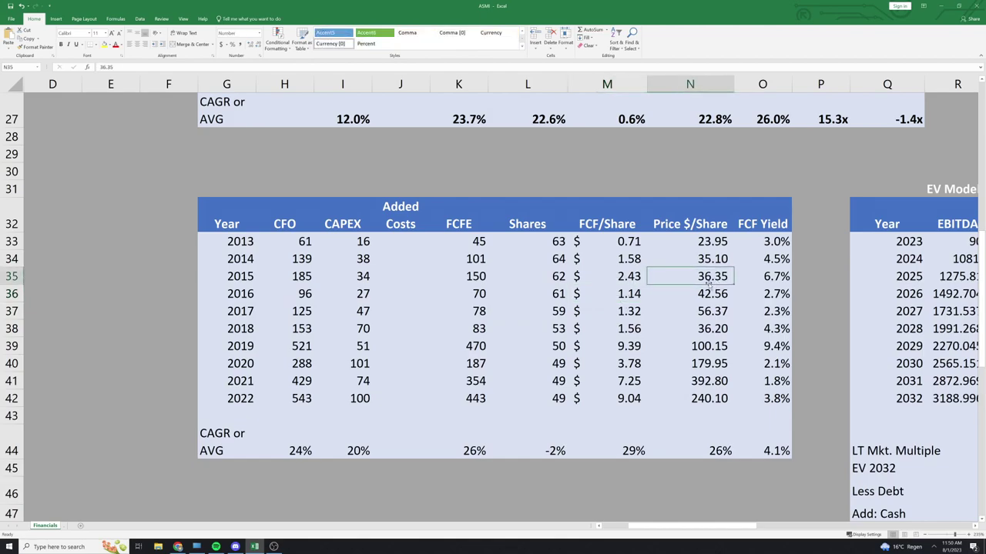
click(721, 448)
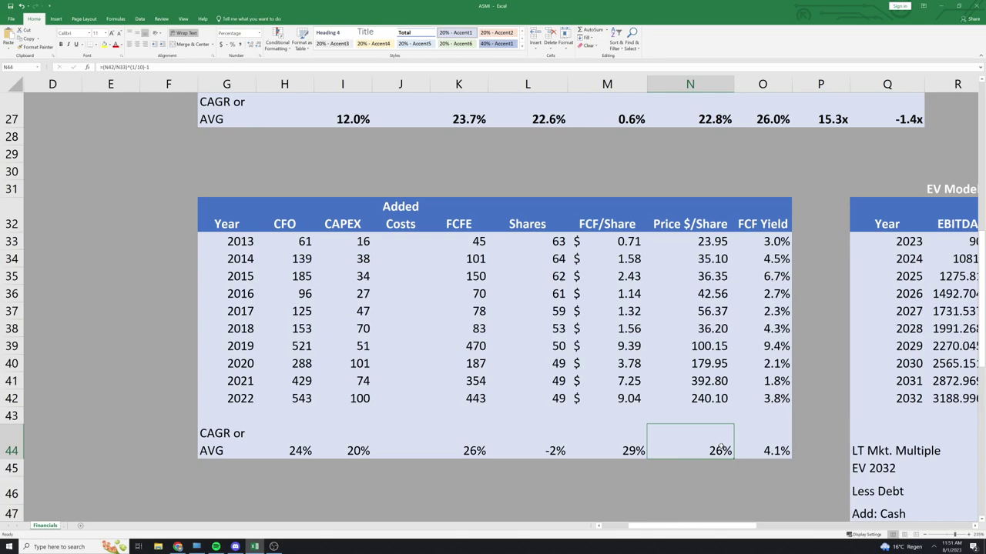
click(763, 241)
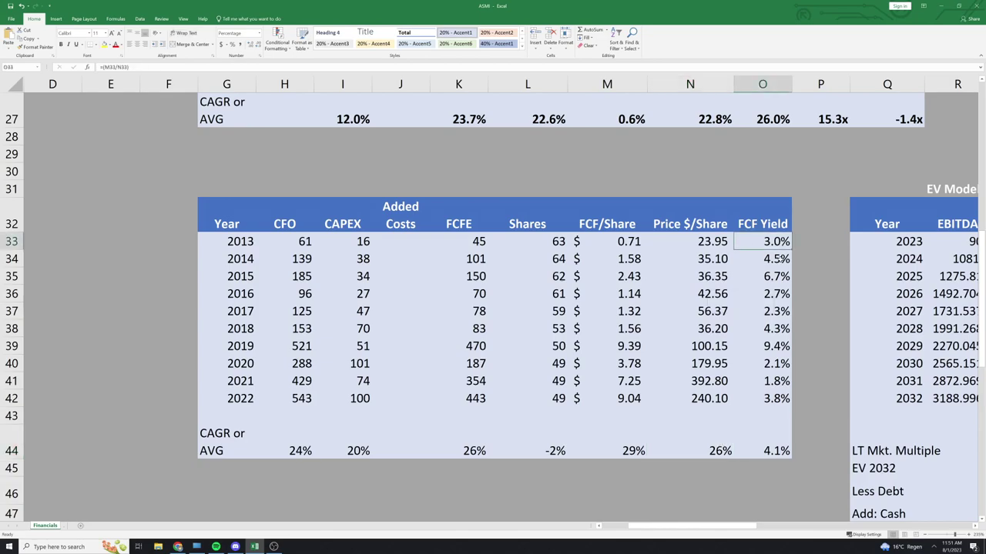
drag(776, 379, 219, 365)
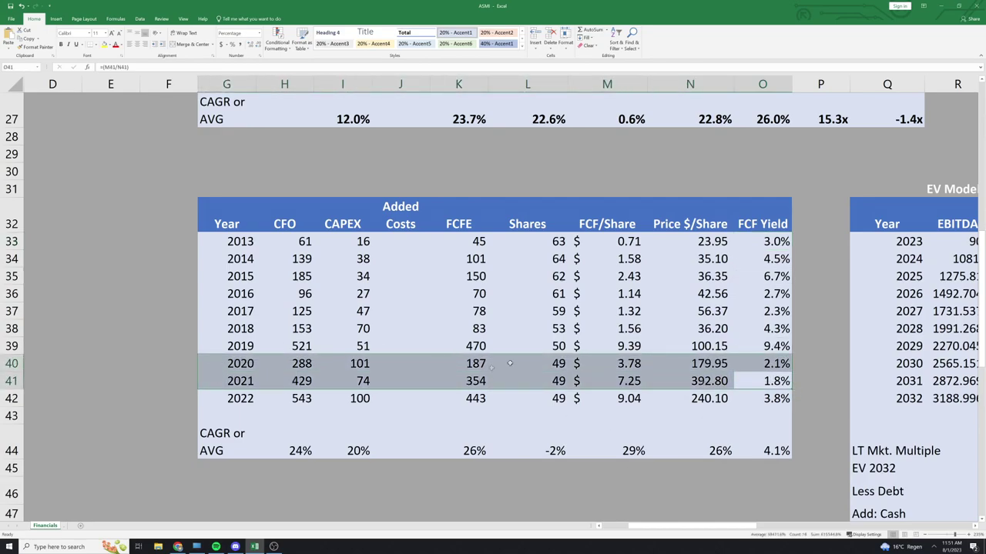
click(782, 348)
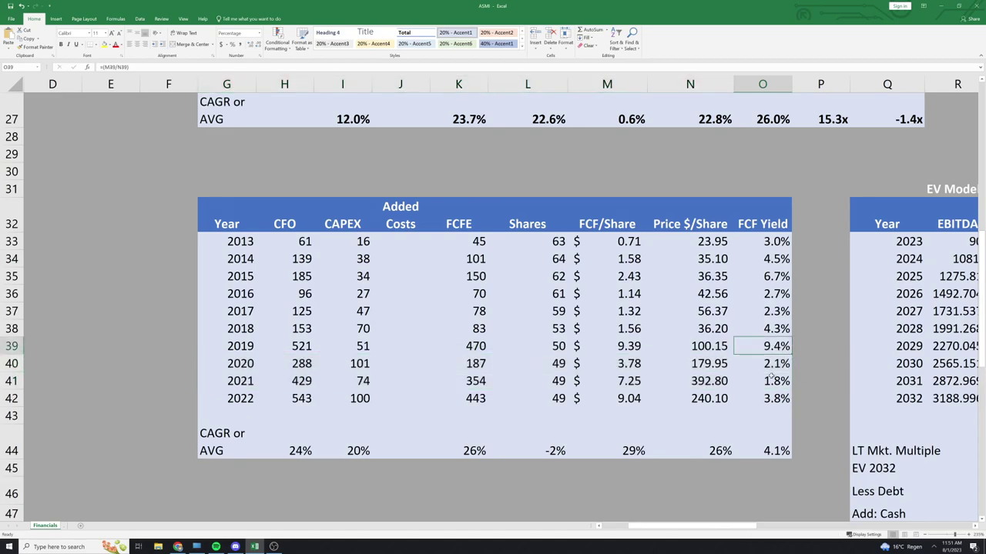
Select the EBITDA growth values, then review the EV Model's 2023 and 2032 growth assumptions
scroll(716, 516, right, 2)
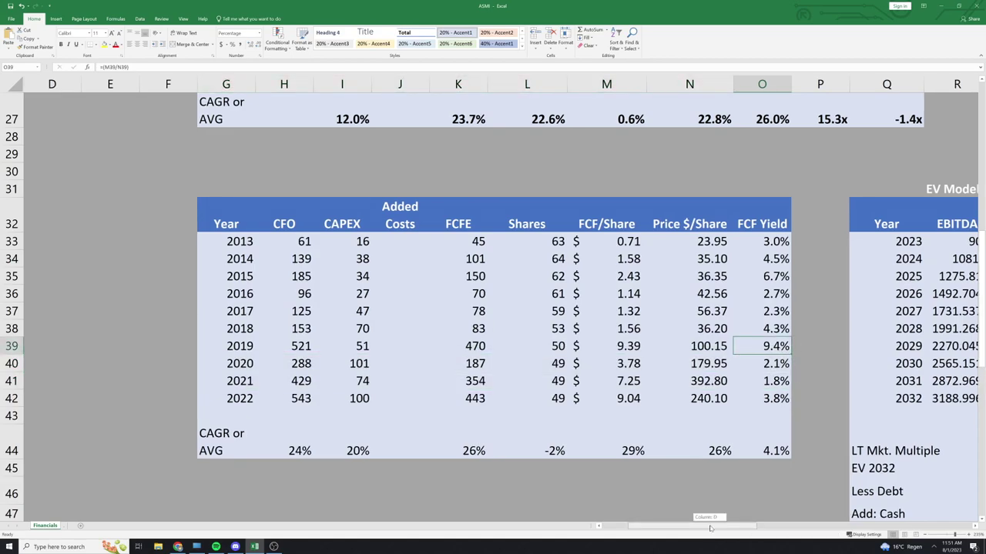
scroll(726, 495, up, 5)
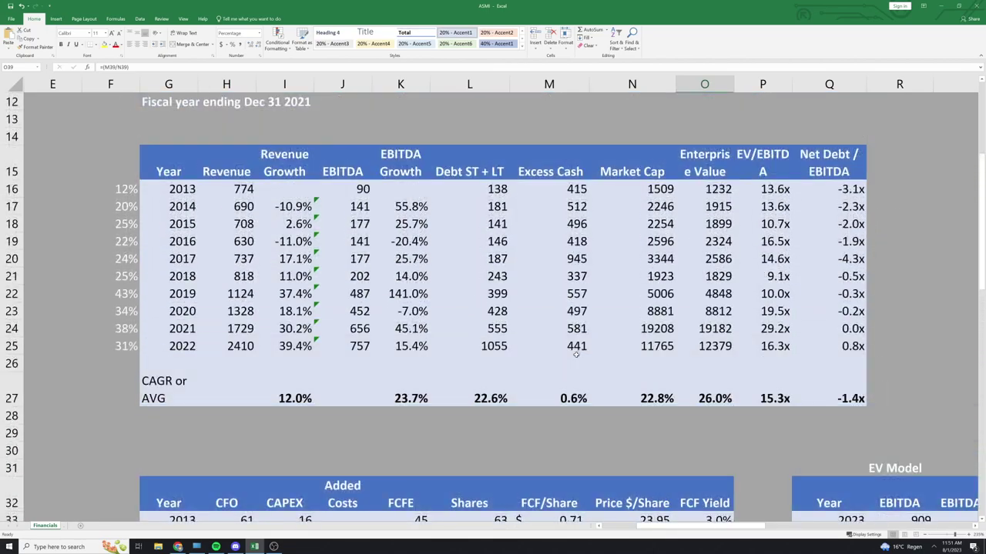
drag(409, 187, 433, 408)
scroll(686, 433, down, 4)
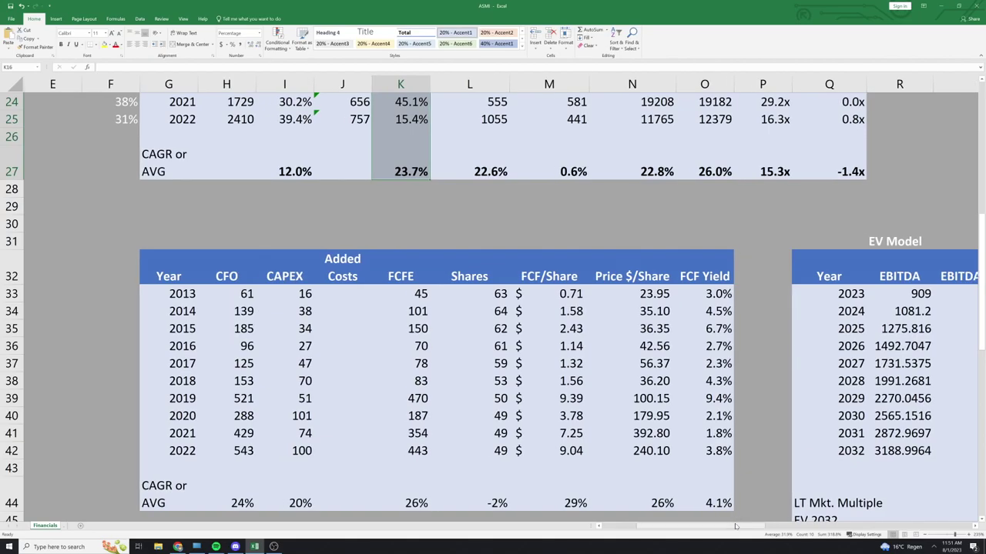
scroll(735, 526, right, 3)
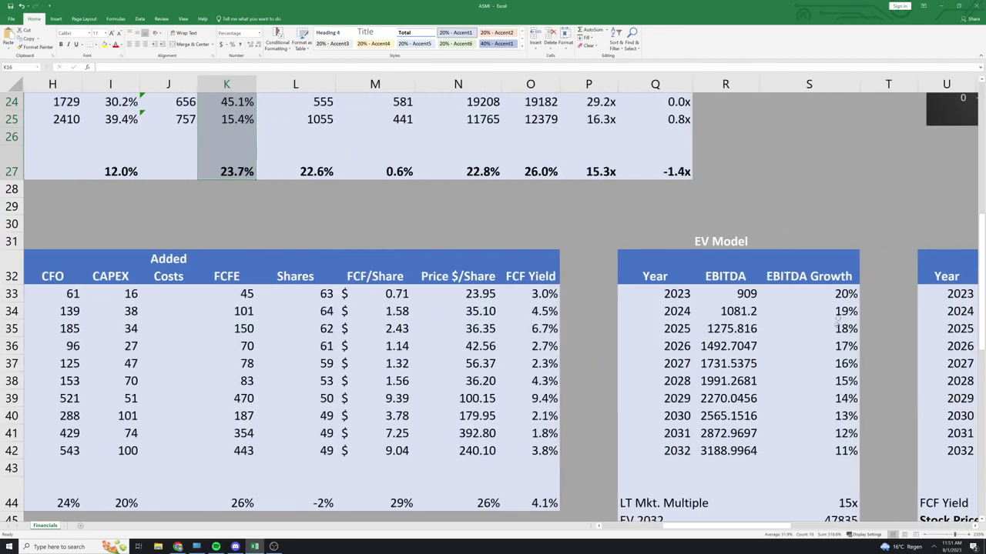
click(816, 294)
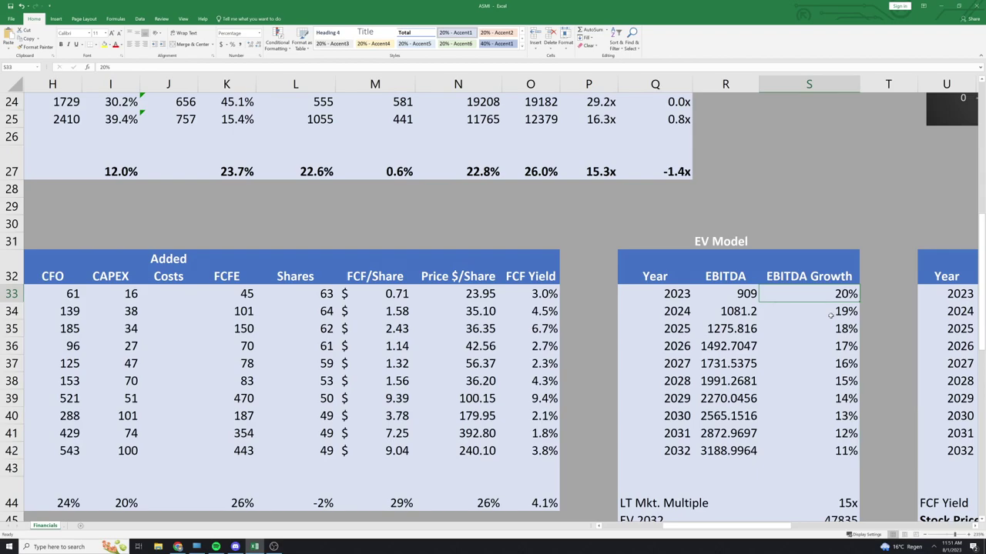
click(841, 450)
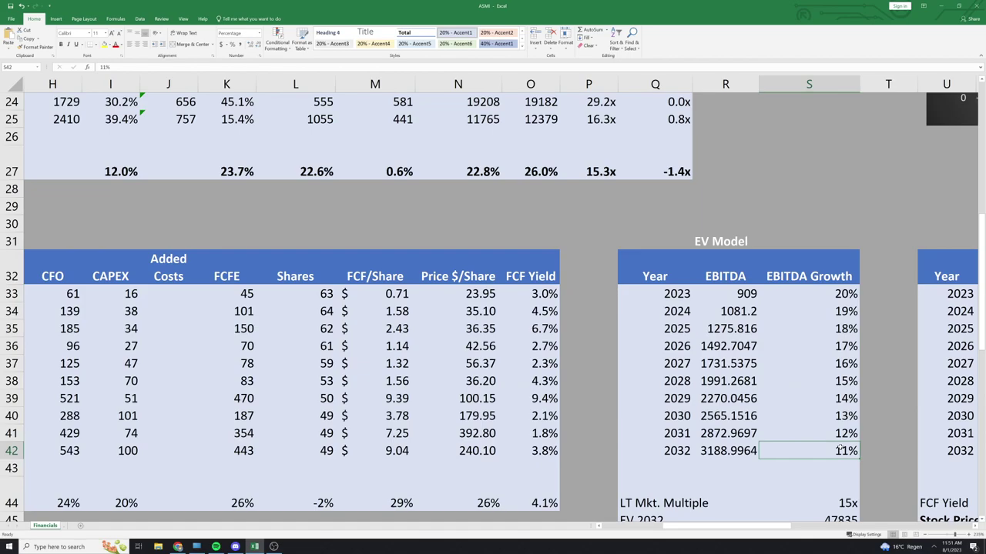
scroll(388, 331, up, 2)
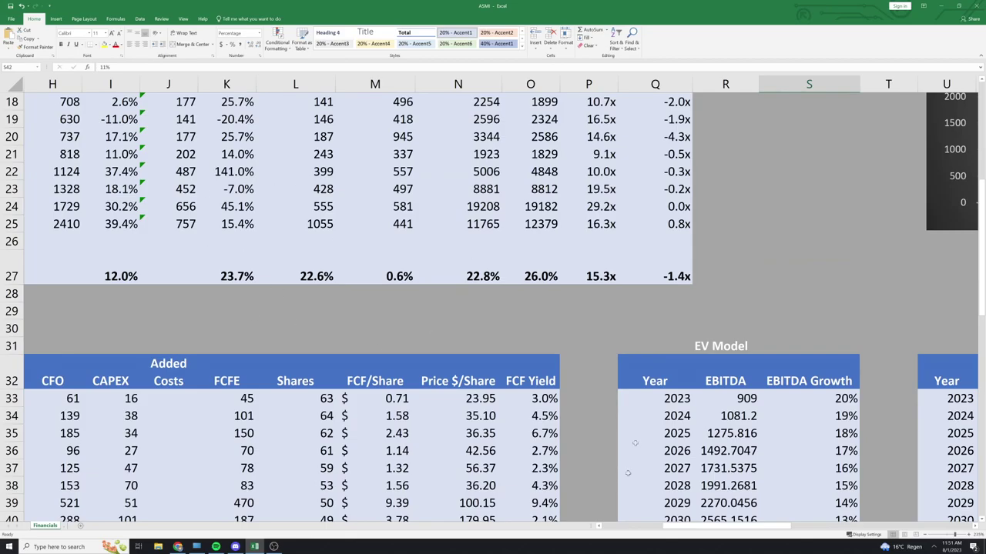
scroll(788, 341, down, 3)
Review the EV Model's 2028 growth rate, 15x market multiple and EV 2032 formula
click(785, 328)
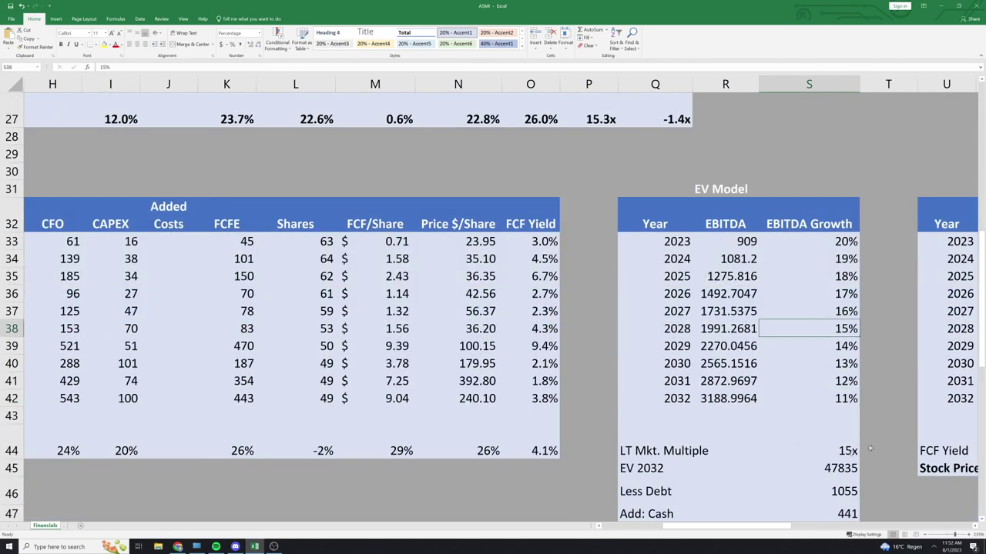
click(858, 446)
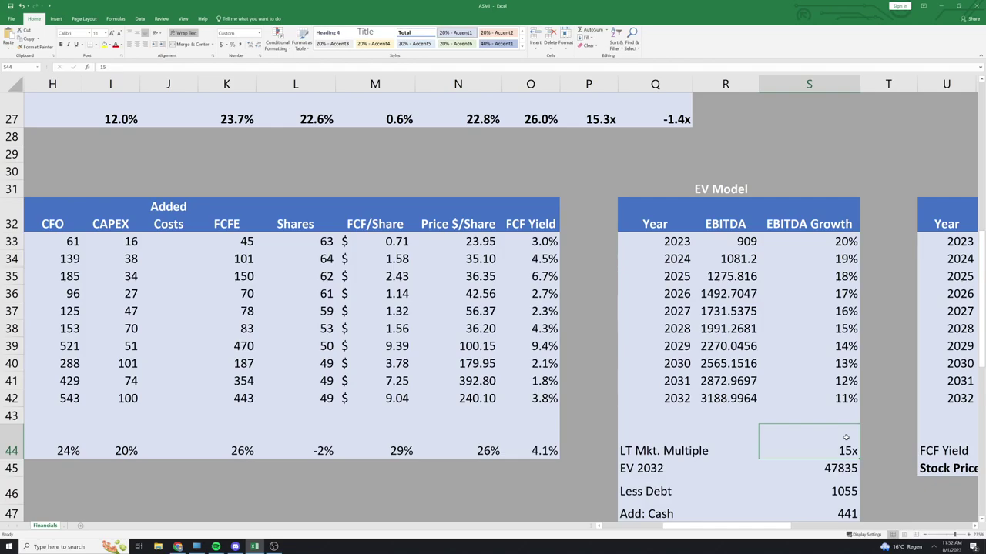
scroll(697, 306, up, 4)
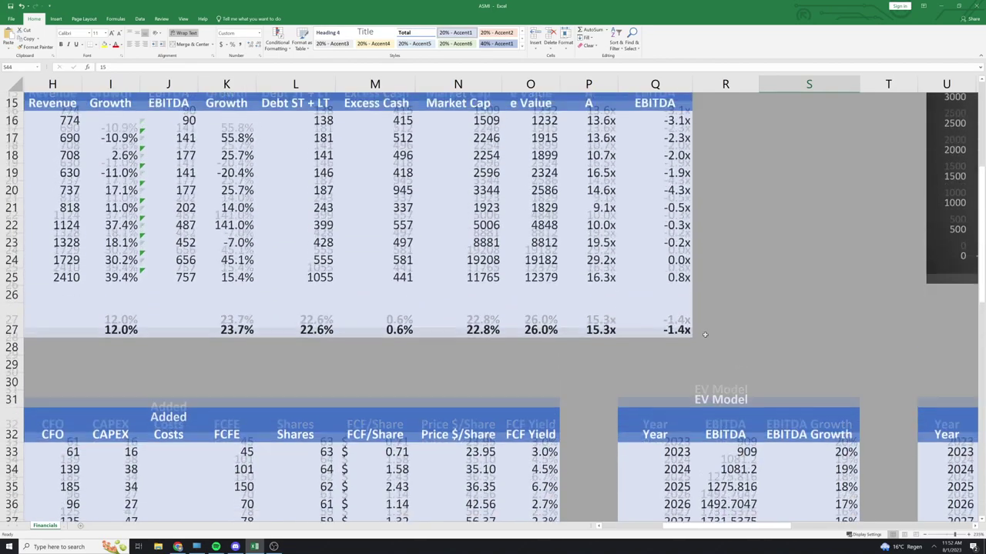
scroll(704, 334, down, 6)
click(822, 328)
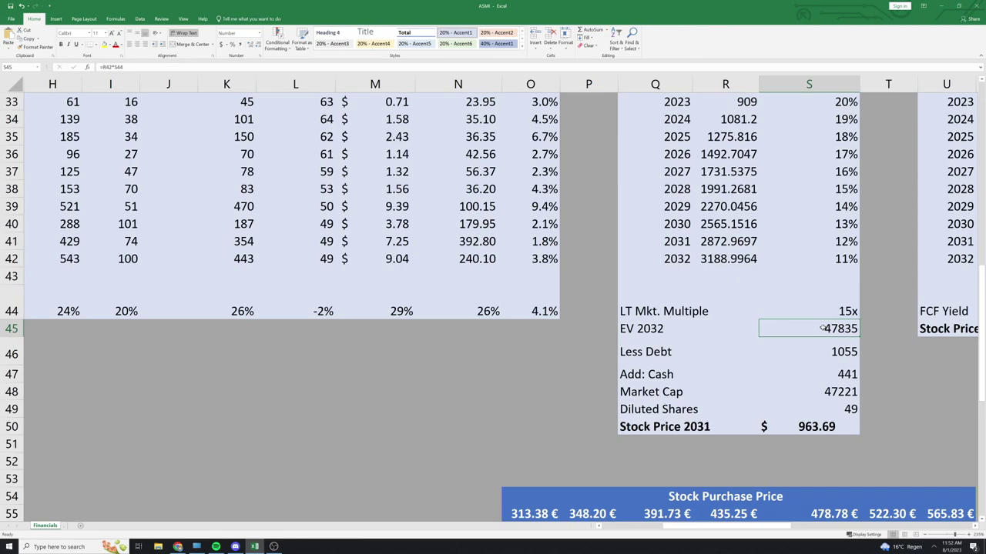
Relabel the EV model's result row as 'Stock Price 2032'
click(632, 426)
text(Stock Price 2032)
key(Return)
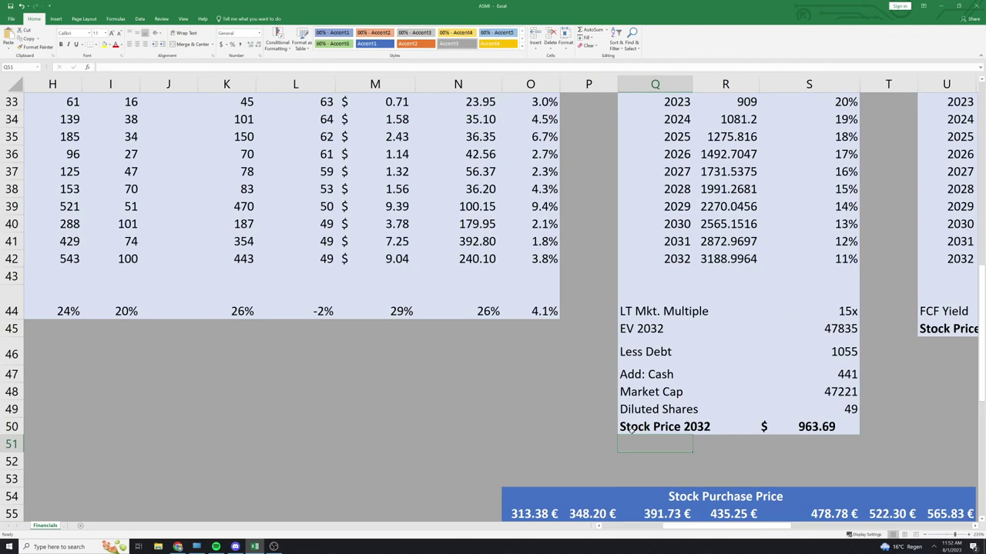
click(899, 192)
Change the FCF model's label in U45 from 'Stock Price 2031' to 'Stock Price 2032'
key(Right)
key(Right)
key(Right)
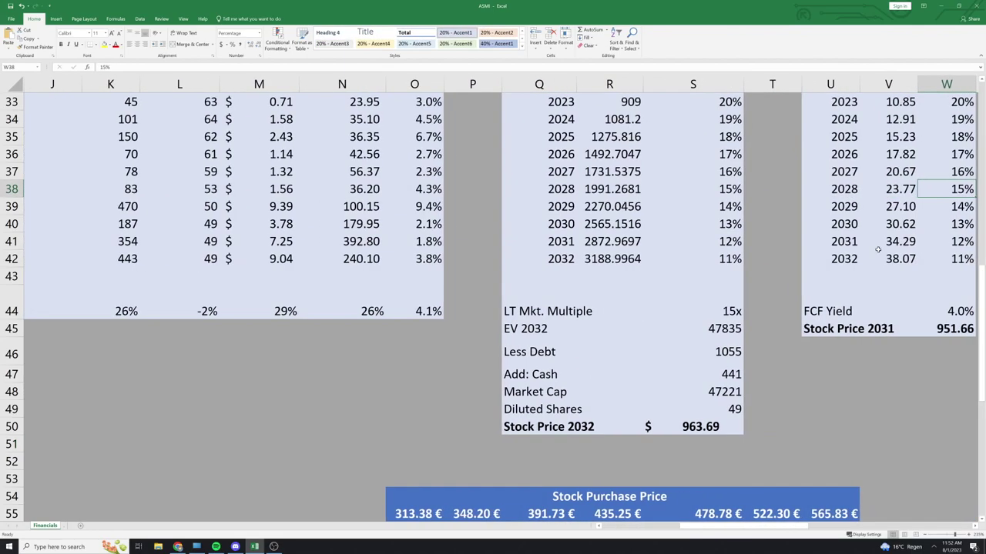
key(Right)
key(Up)
key(Up)
key(Up)
key(Up)
key(Up)
key(Up)
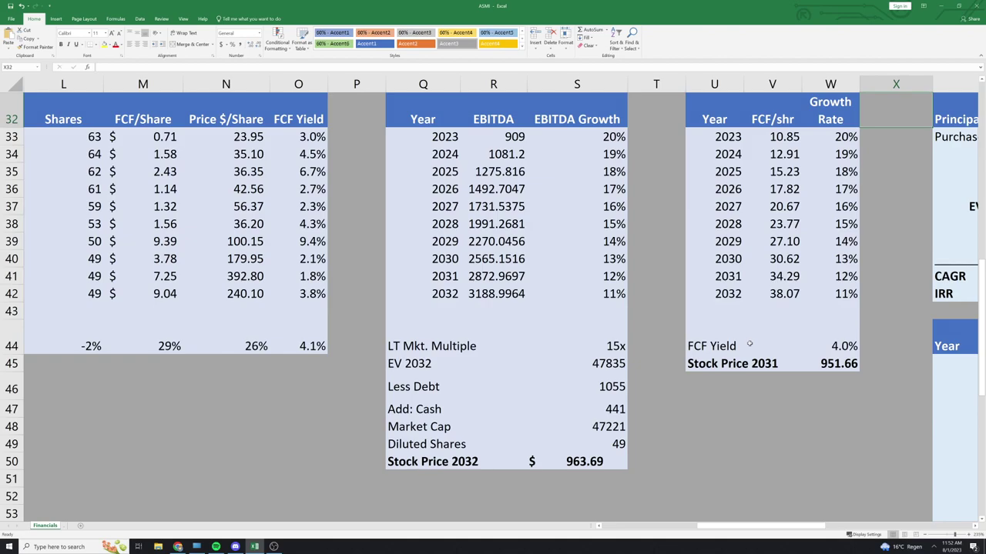
click(719, 362)
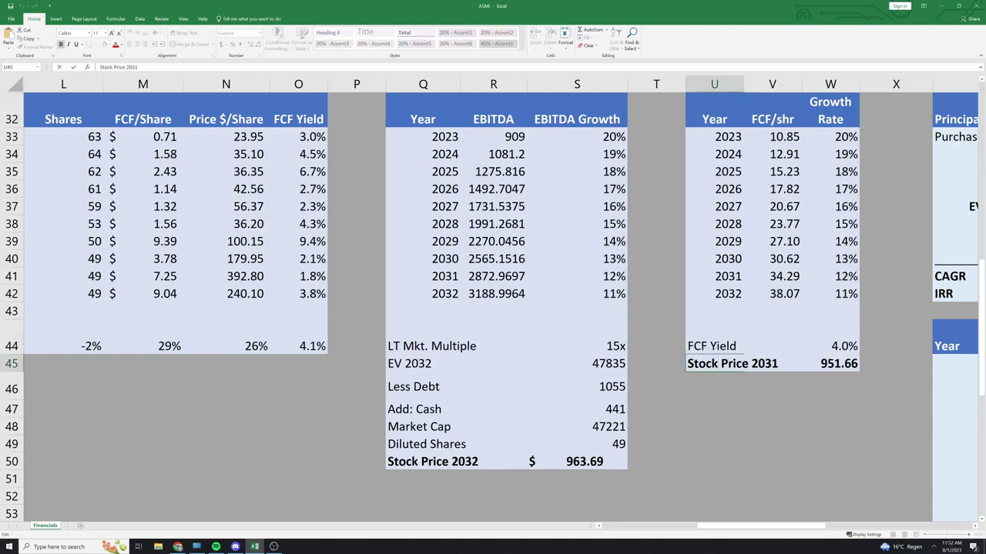
double_click(721, 363)
key(BackSpace)
text(2)
key(Return)
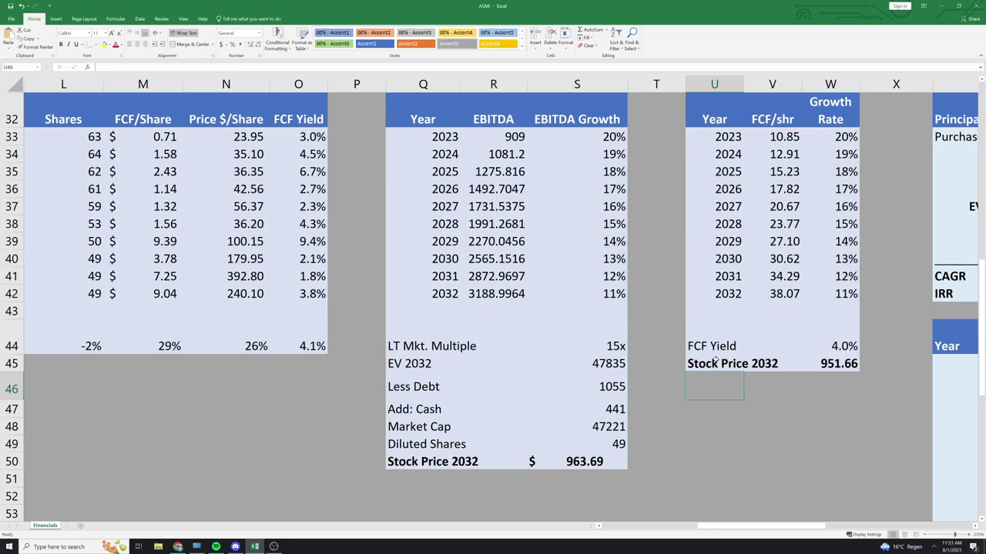
click(821, 117)
key(Right)
key(Right)
key(Right)
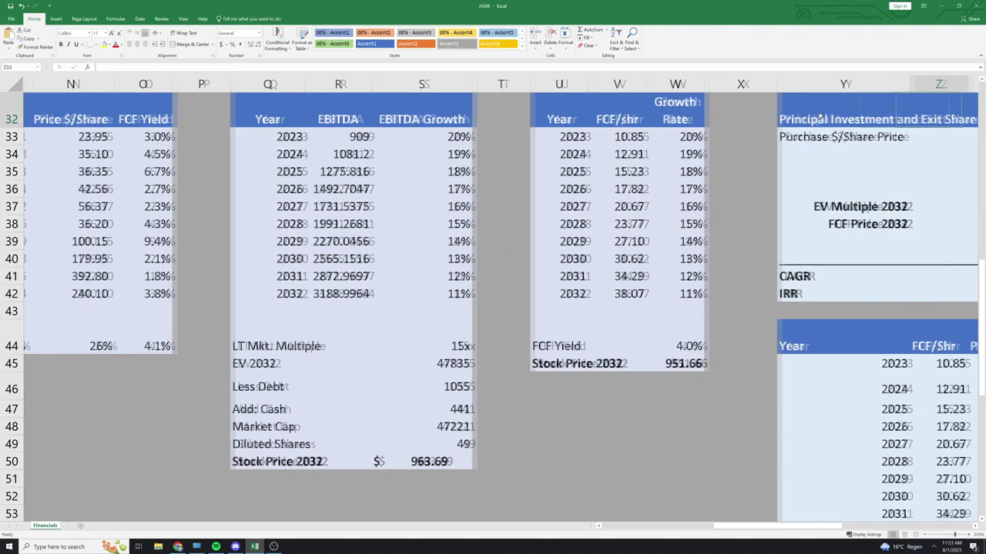
click(920, 140)
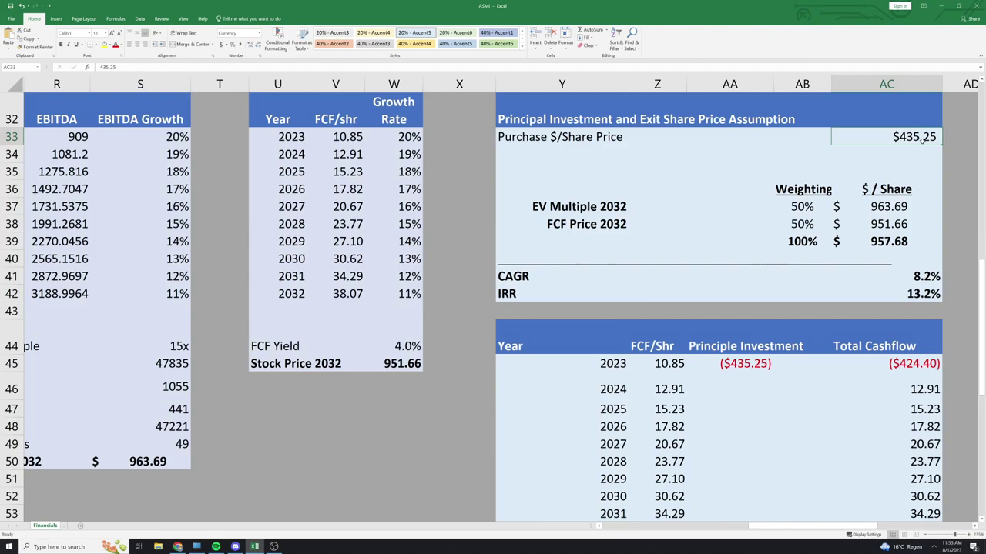
click(900, 271)
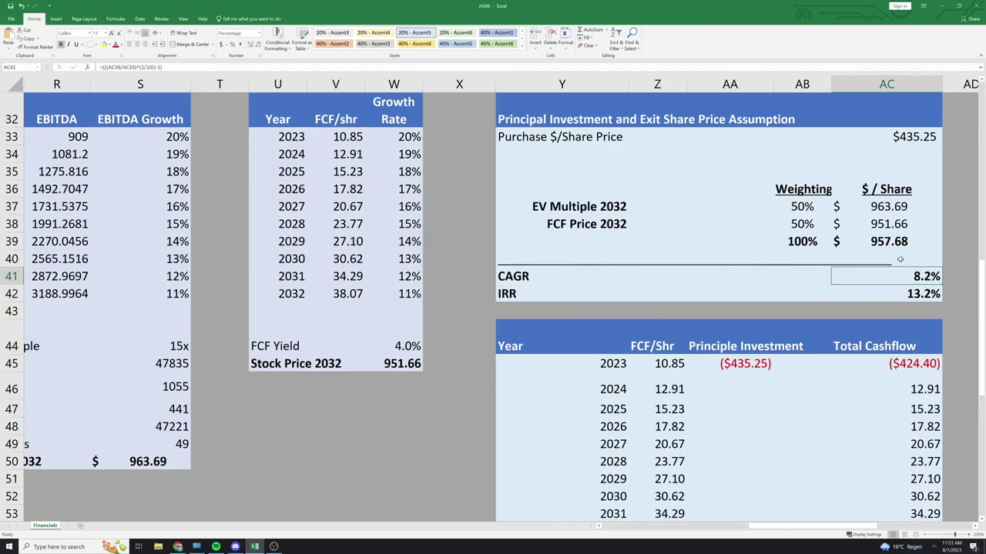
click(351, 142)
drag(352, 152, 344, 290)
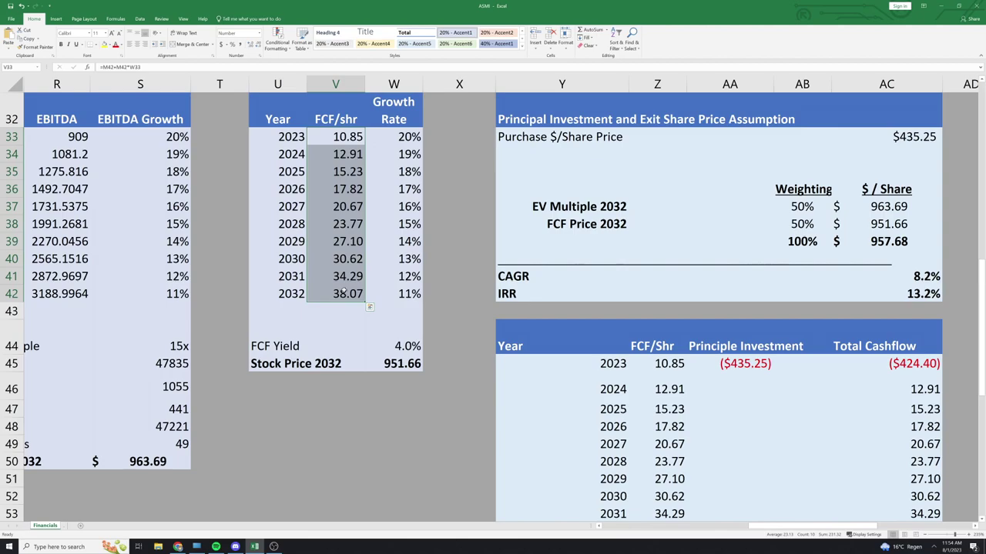
click(173, 139)
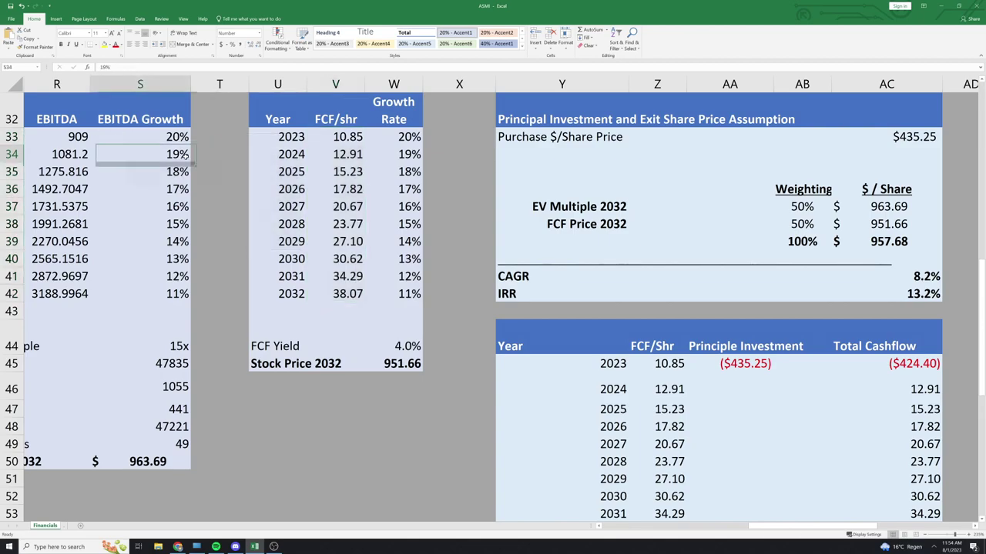
drag(193, 144, 195, 299)
click(417, 139)
drag(420, 144, 422, 299)
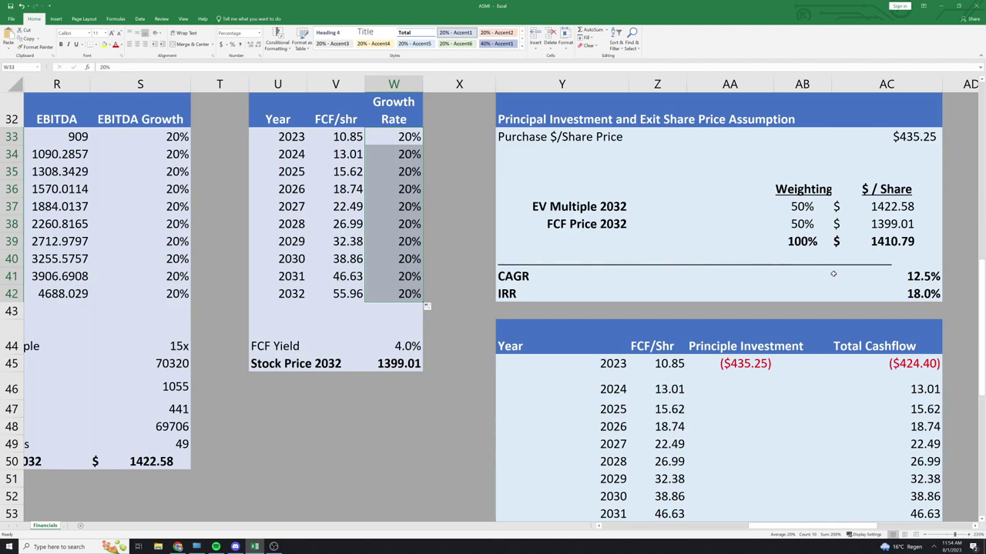
key(ctrl+z)
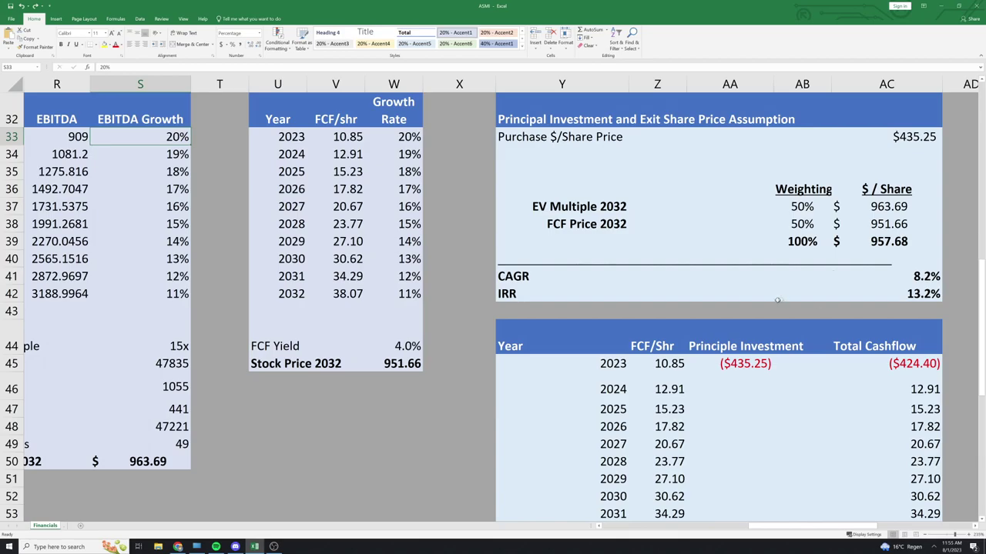
scroll(779, 301, down, 4)
drag(863, 526, 793, 526)
scroll(724, 459, up, 1)
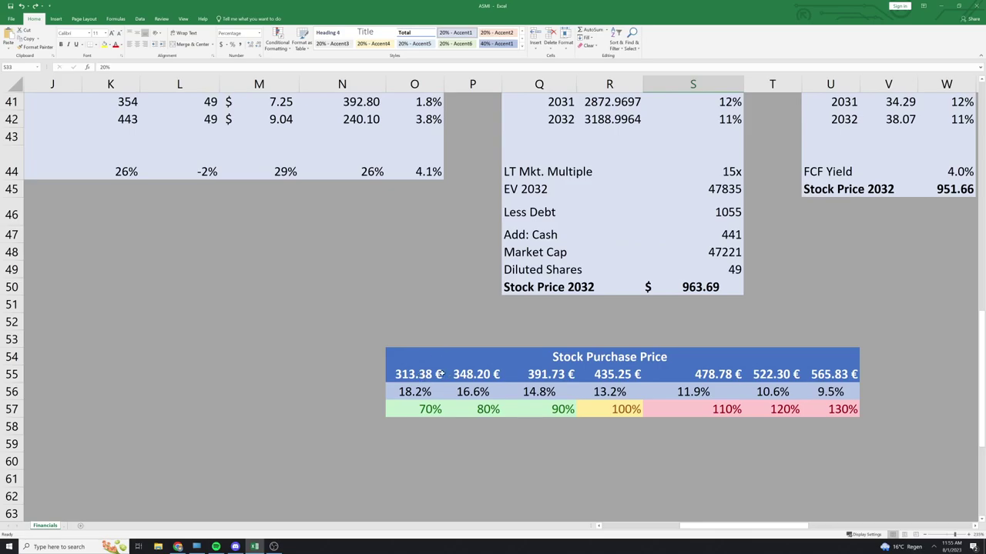
scroll(377, 301, up, 2)
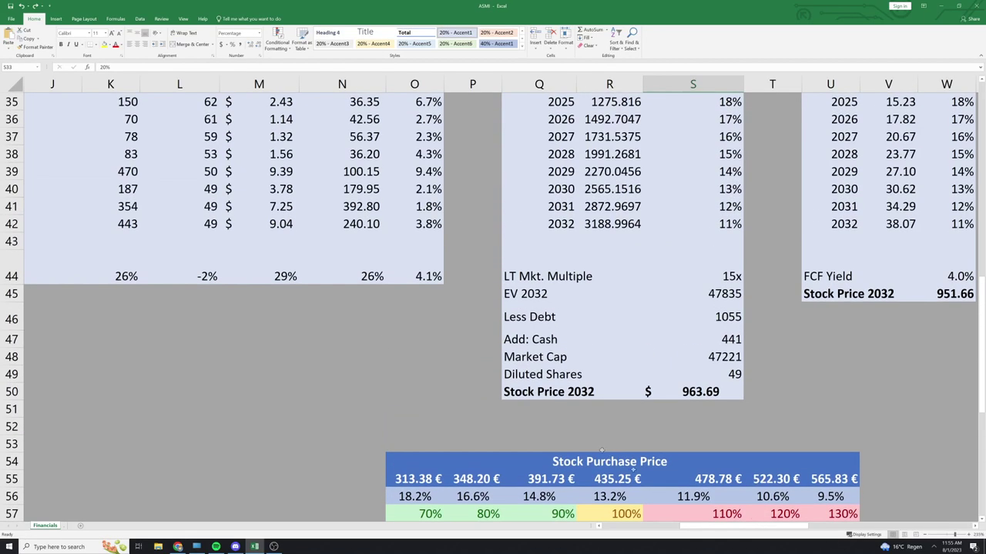
drag(815, 527, 772, 527)
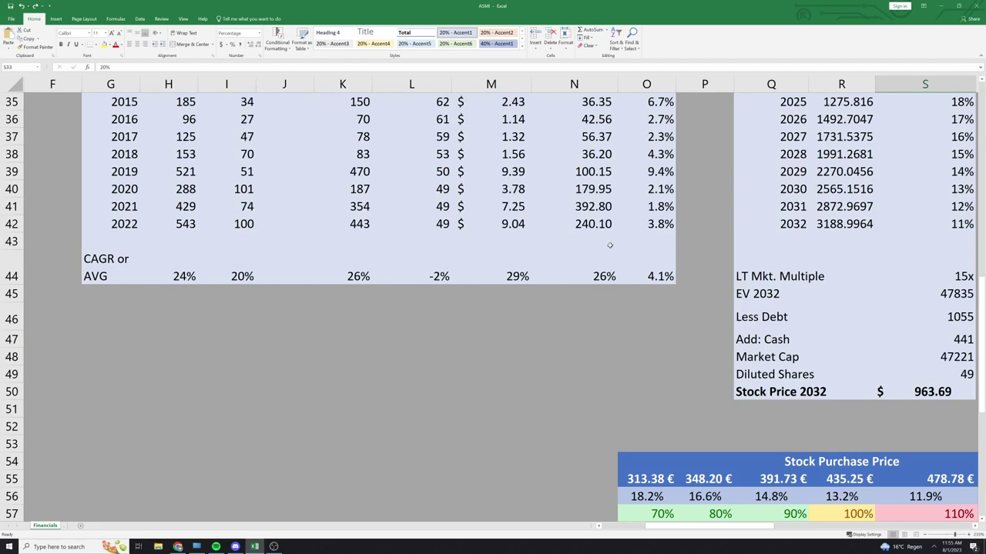
scroll(610, 288, down, 1)
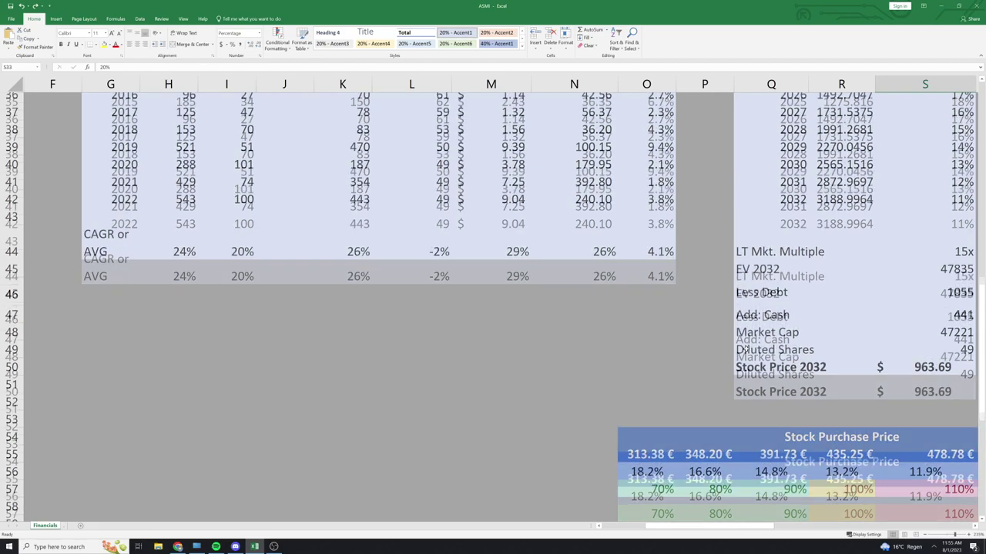
scroll(735, 493, down, 1)
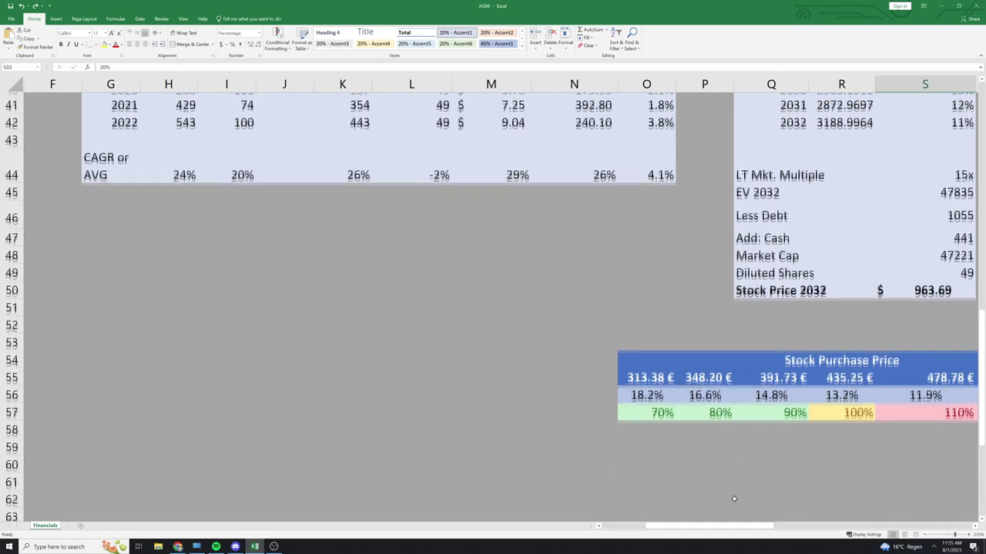
drag(741, 525, 767, 525)
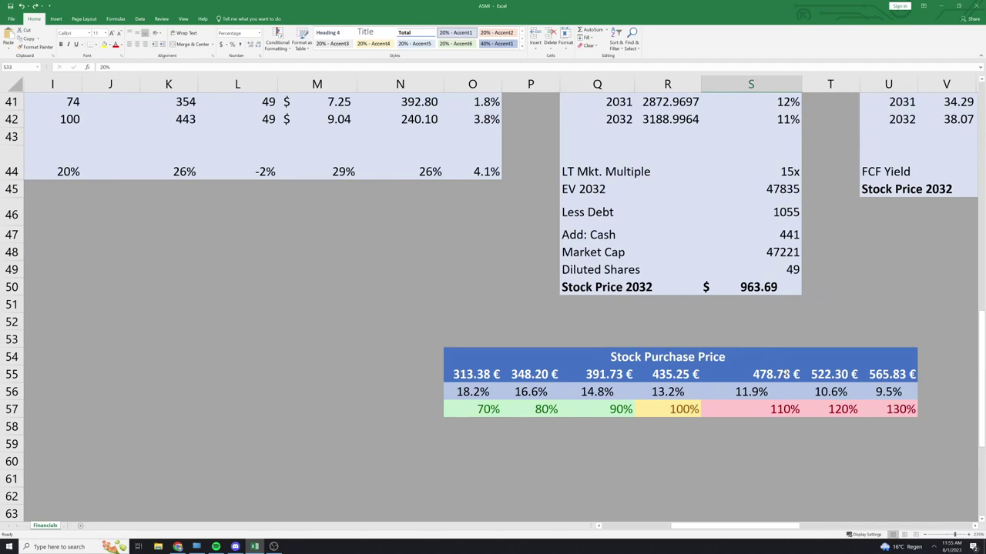
click(786, 374)
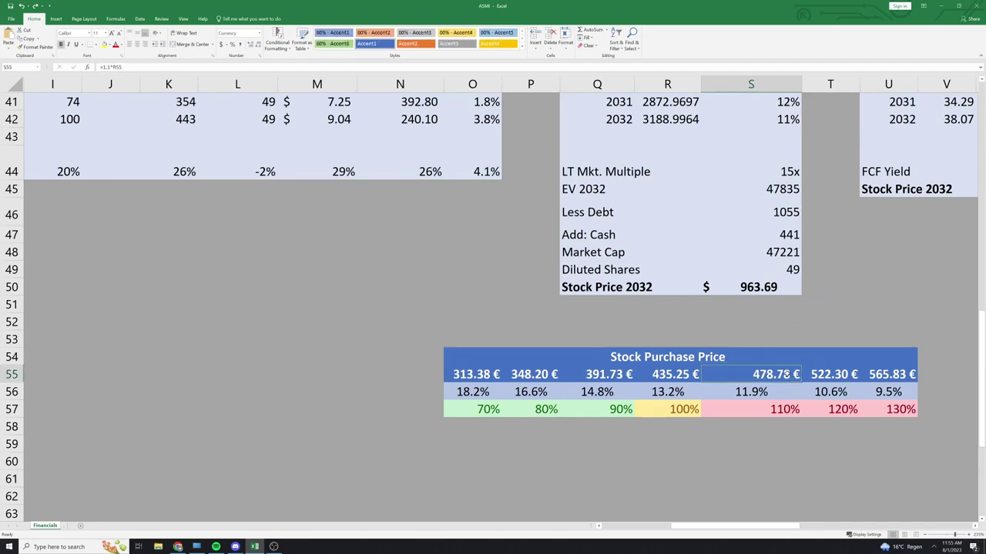